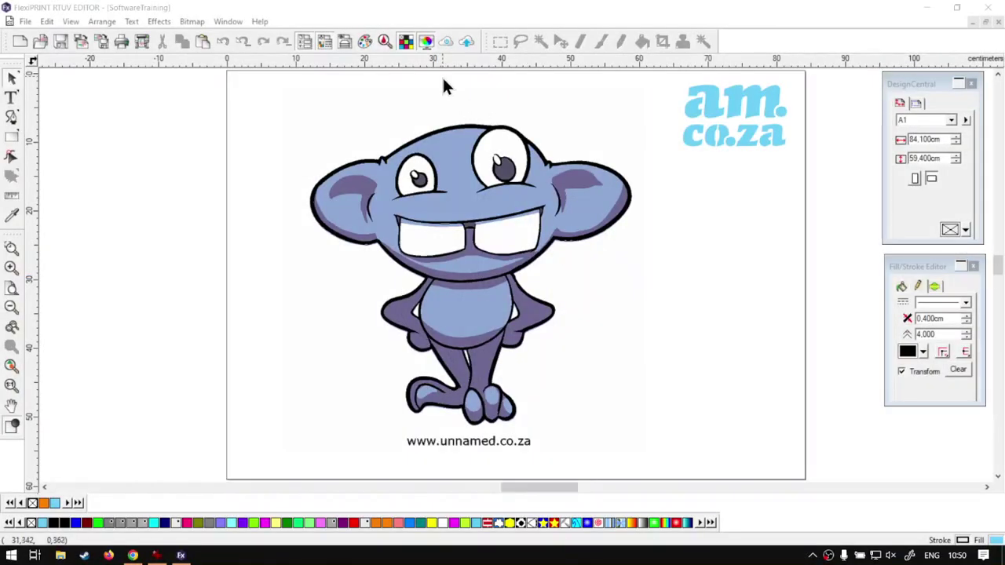
Bring the FlexiPRINT RTUV Editor window showing the monster on the A1 page into focus
click(478, 23)
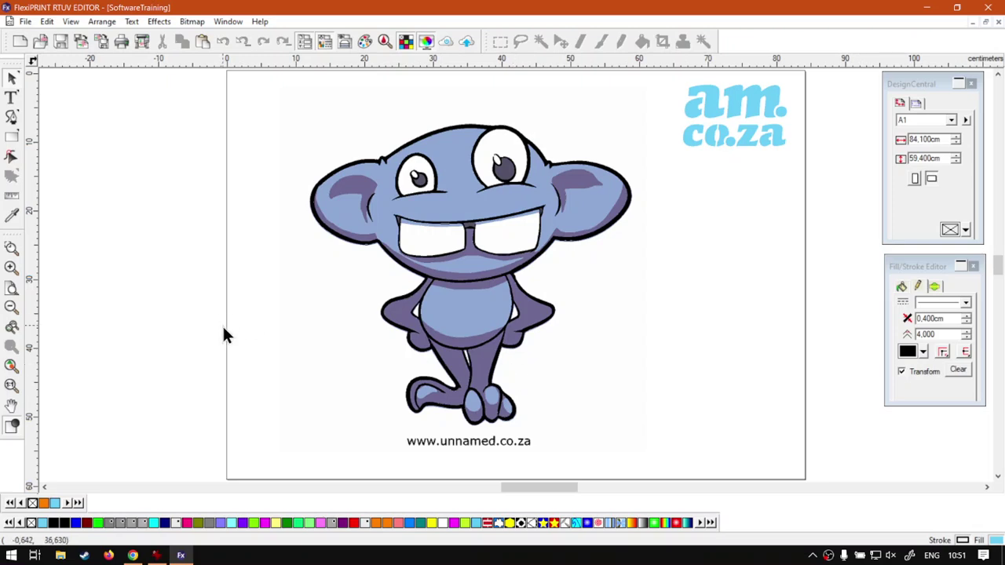
click(440, 177)
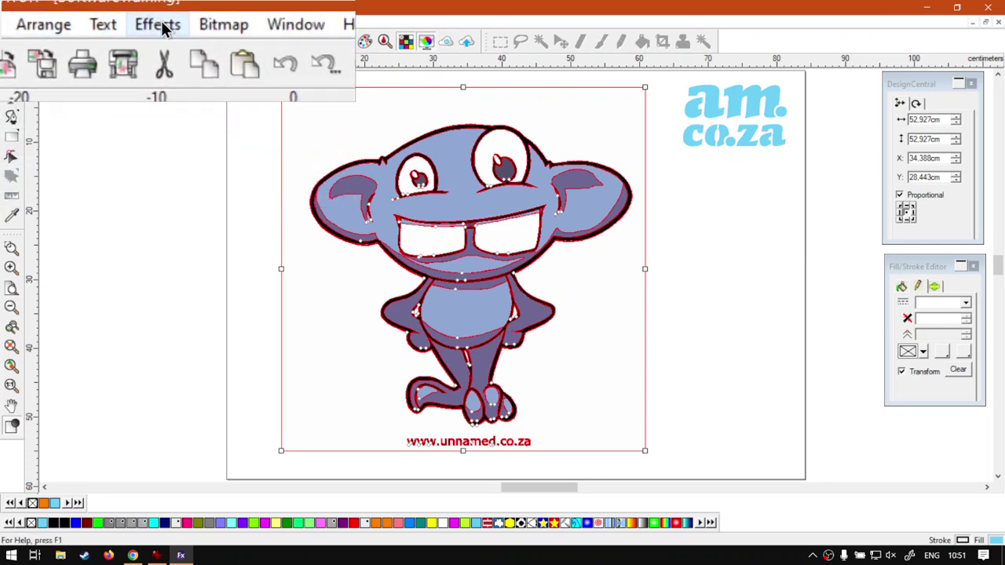
click(165, 27)
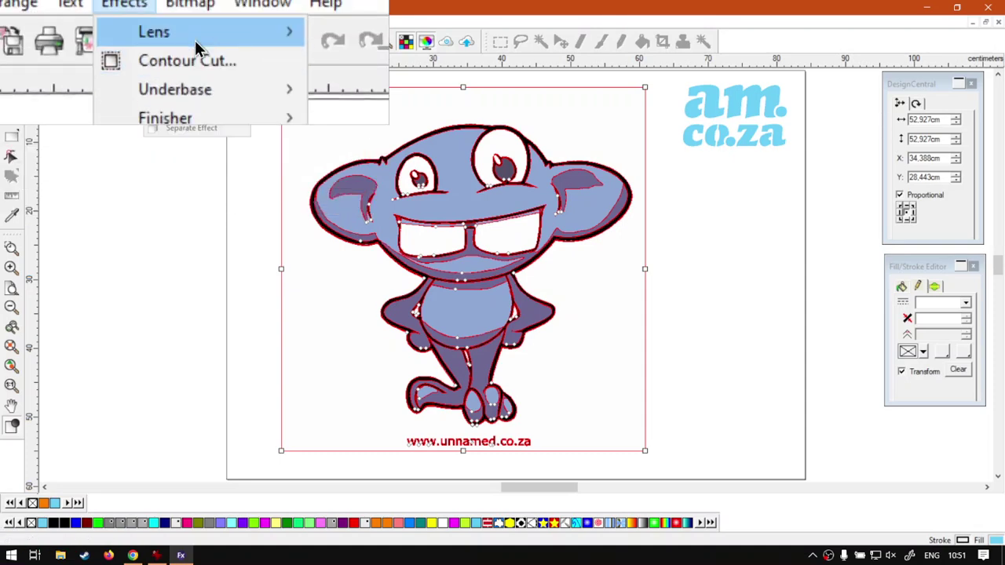
mouse_move(178, 22)
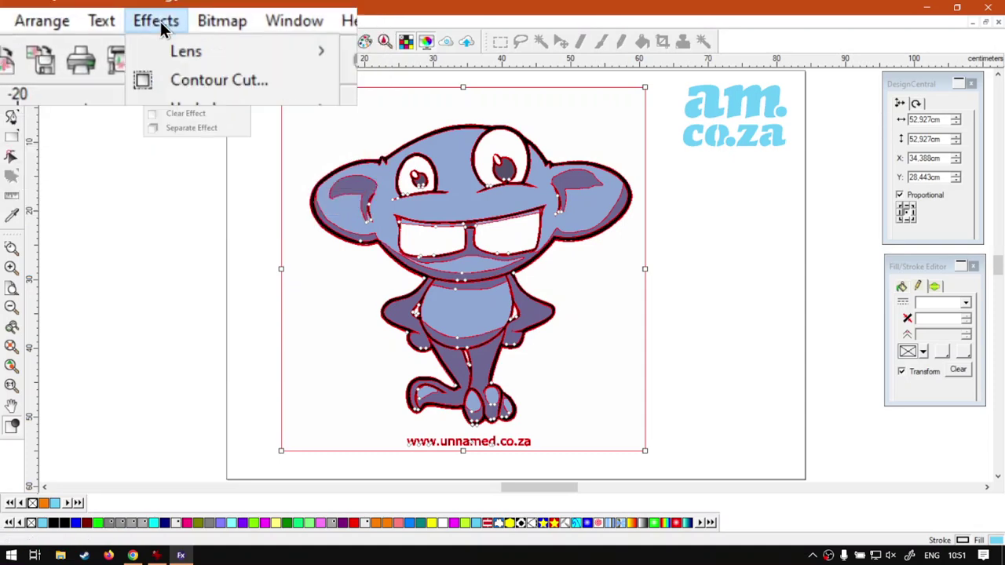
mouse_move(221, 43)
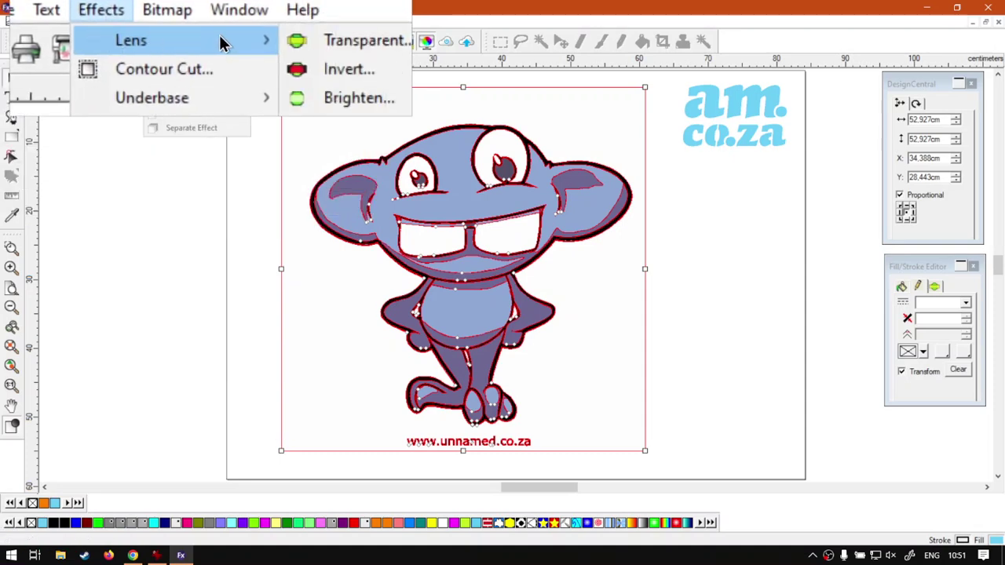
click(300, 39)
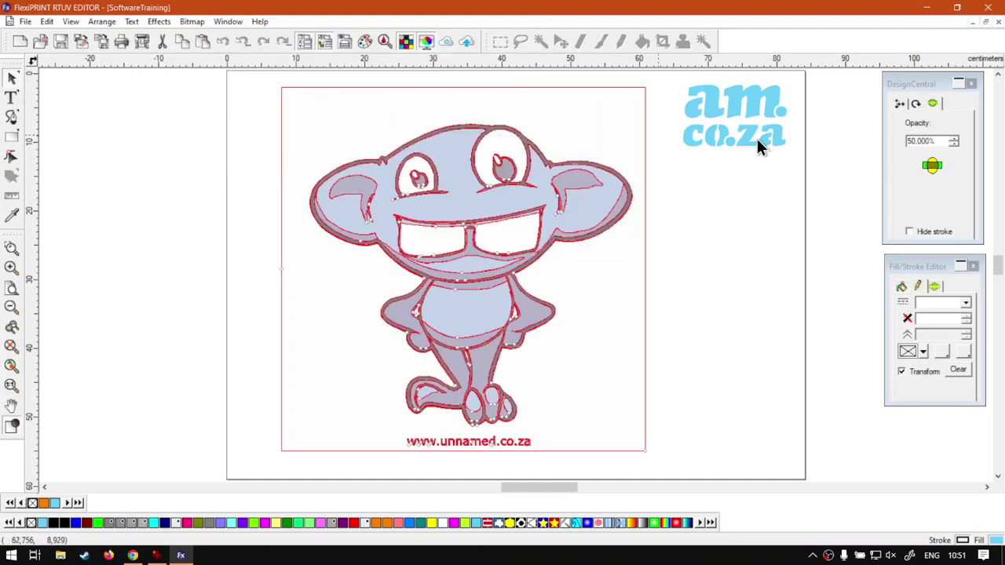
click(909, 88)
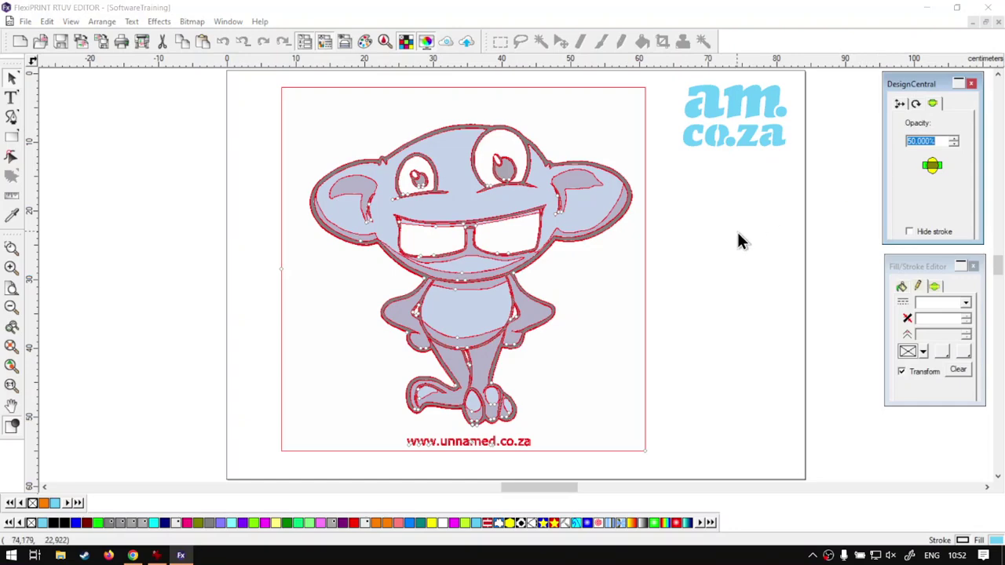
click(955, 144)
click(955, 144)
click(955, 144)
click(955, 144)
click(955, 145)
click(955, 144)
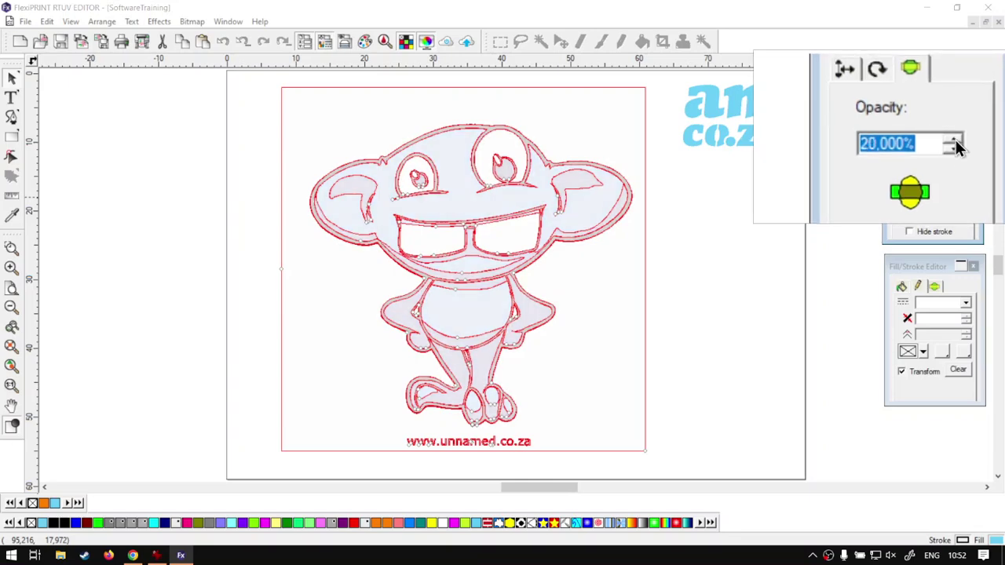
click(955, 144)
click(955, 144)
click(955, 146)
click(955, 141)
click(955, 141)
click(955, 141)
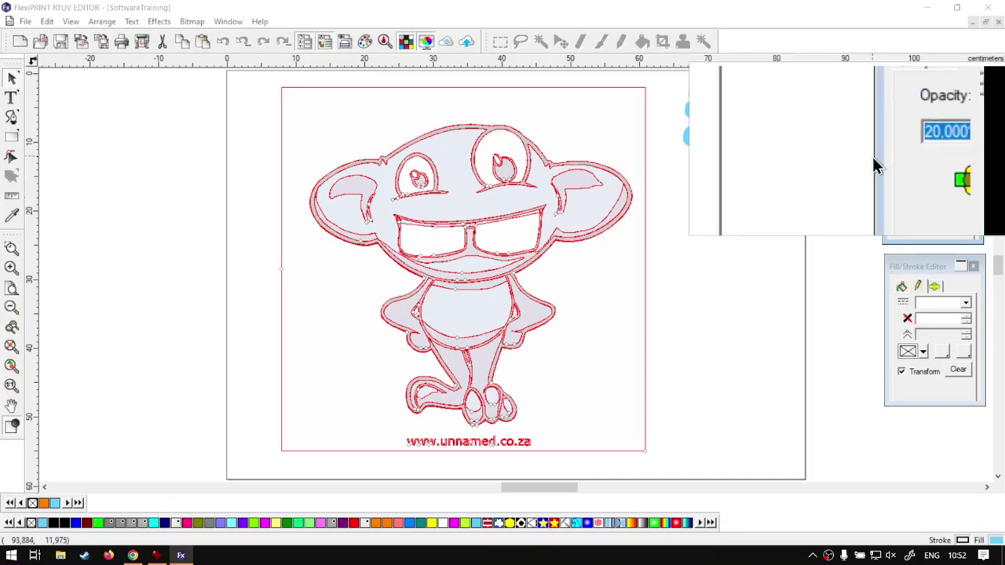
click(683, 219)
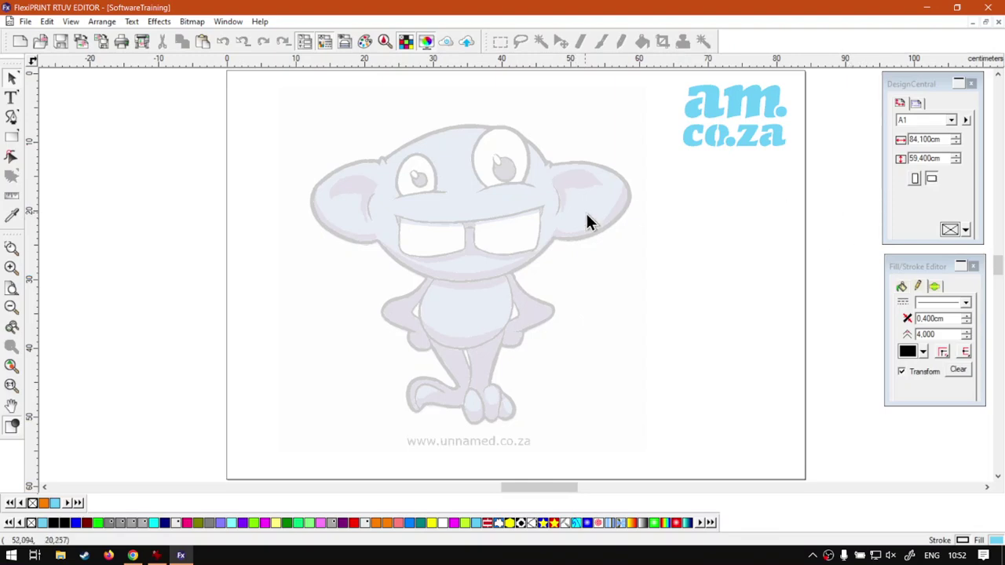
click(647, 224)
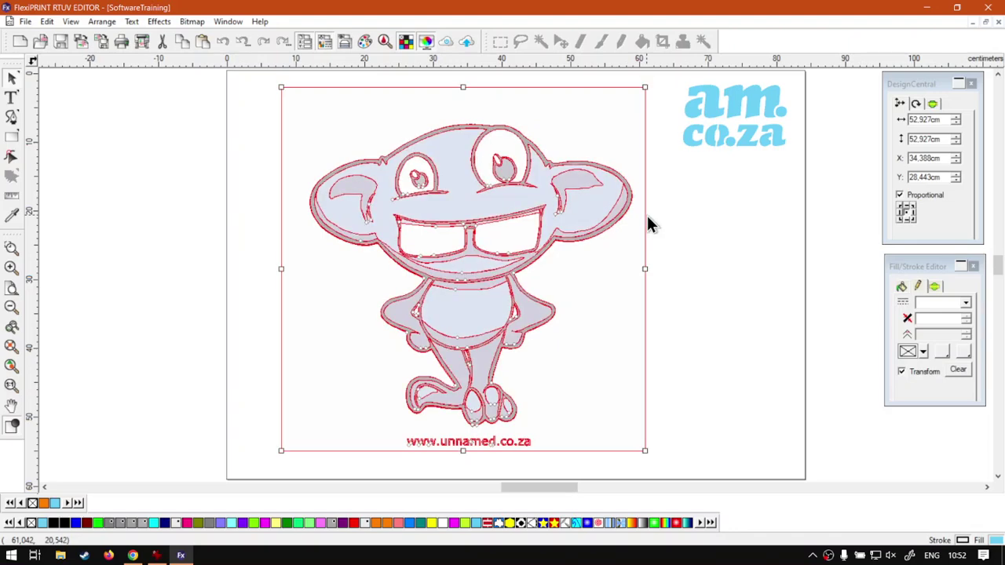
click(648, 218)
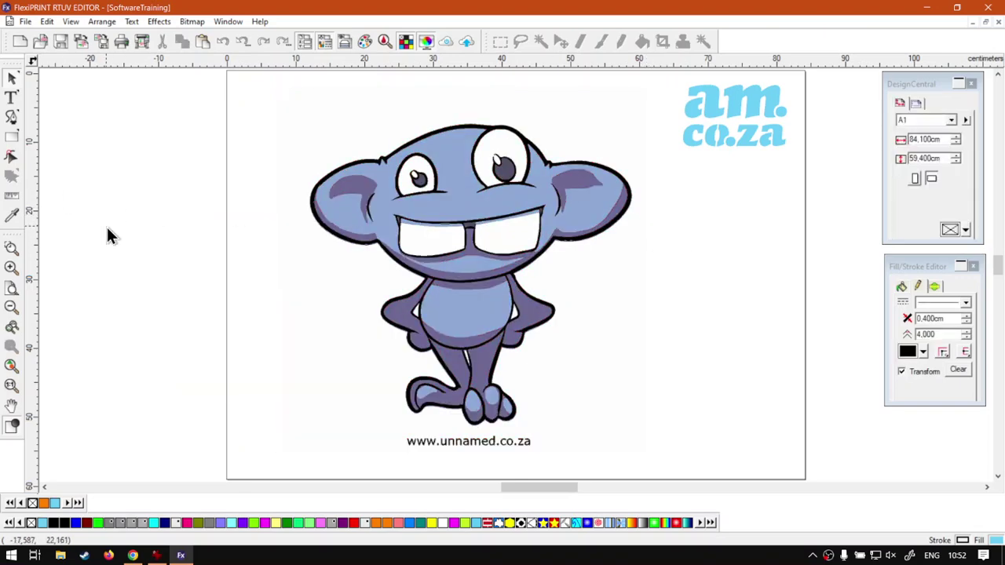
click(448, 149)
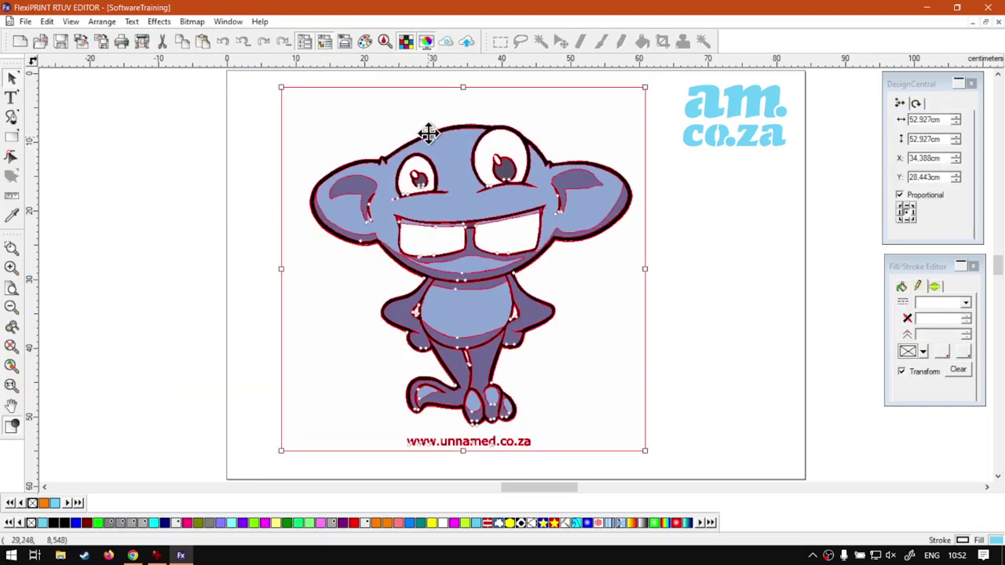
click(163, 27)
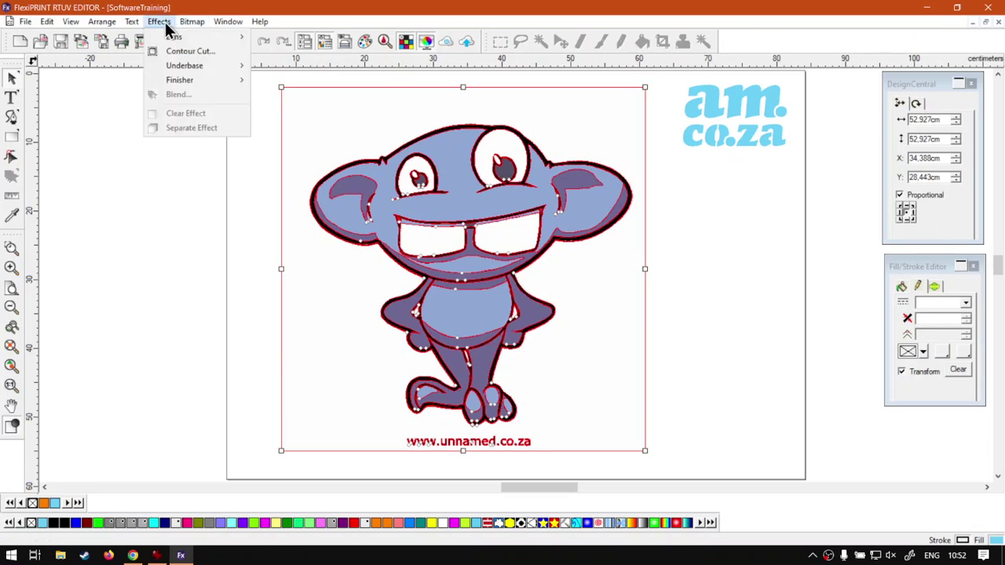
mouse_move(173, 38)
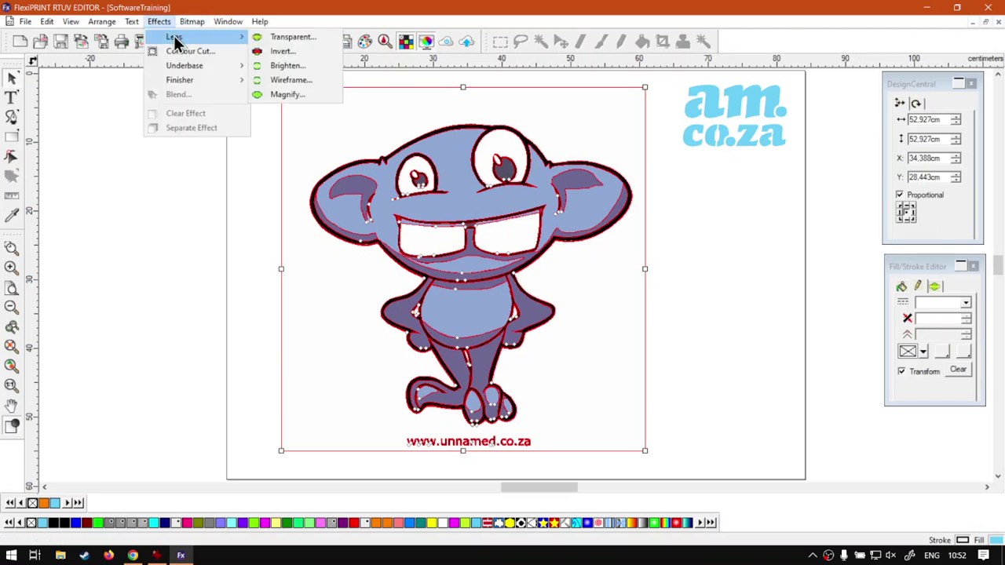
click(281, 51)
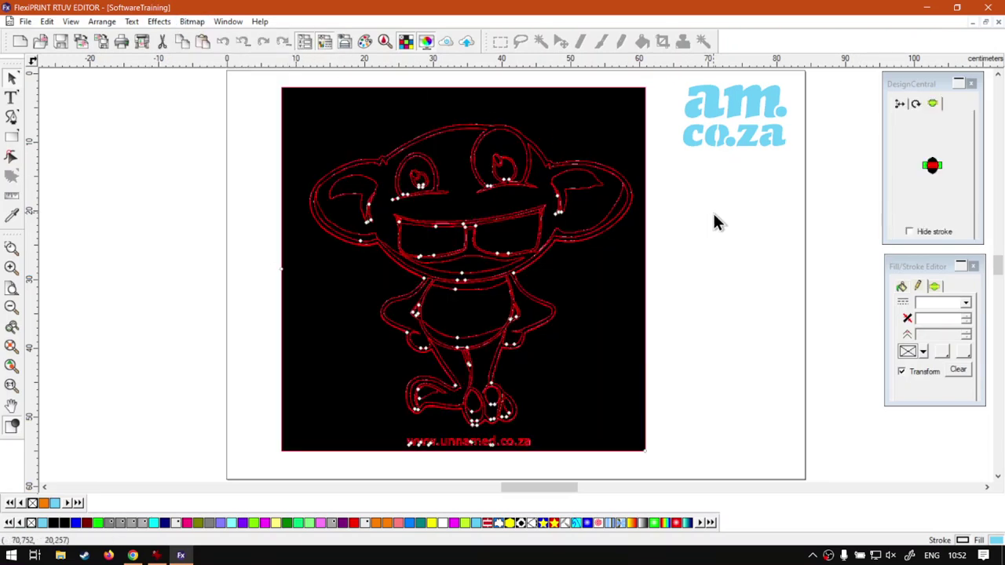
click(706, 236)
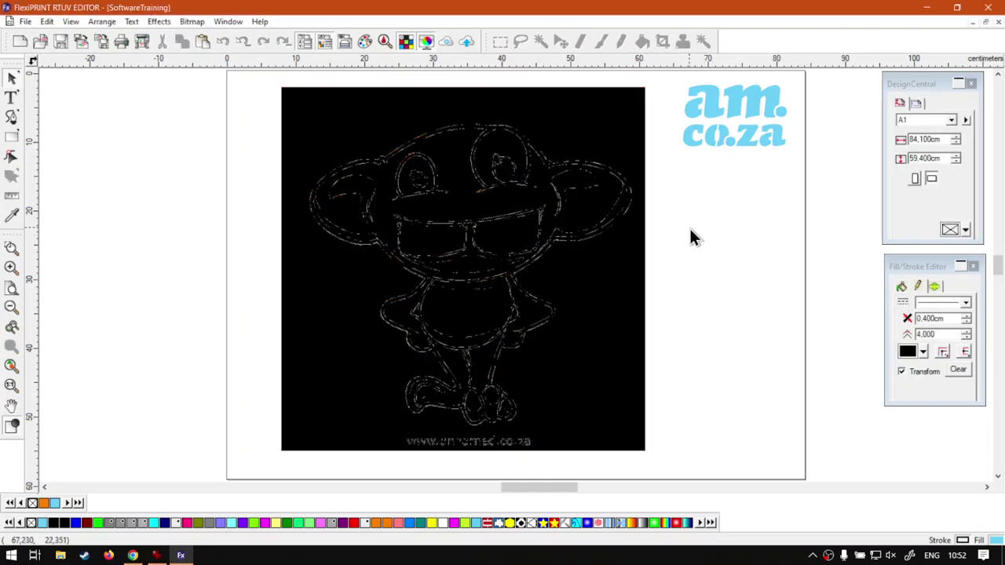
click(527, 281)
click(707, 294)
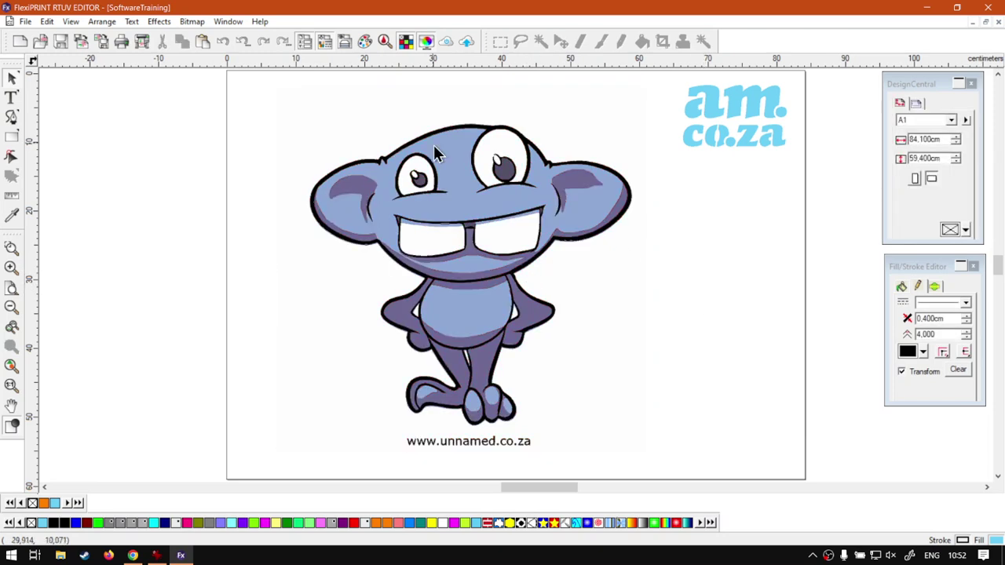
click(158, 21)
Draw a circle with the Oval tool to the right of the monster, clear of it
mouse_move(164, 38)
click(175, 254)
right_click(11, 140)
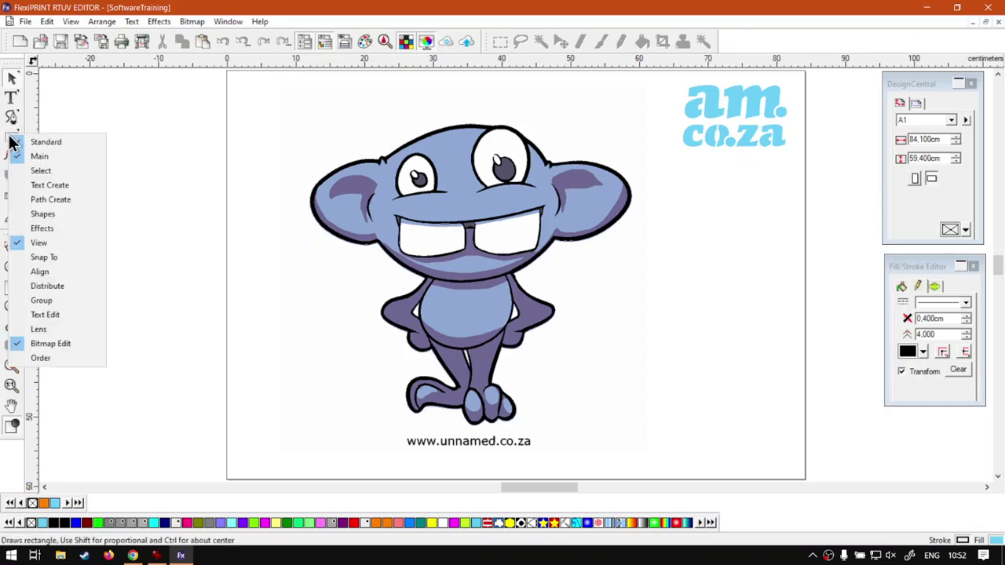
click(10, 138)
drag(10, 138, 62, 146)
drag(634, 272, 752, 366)
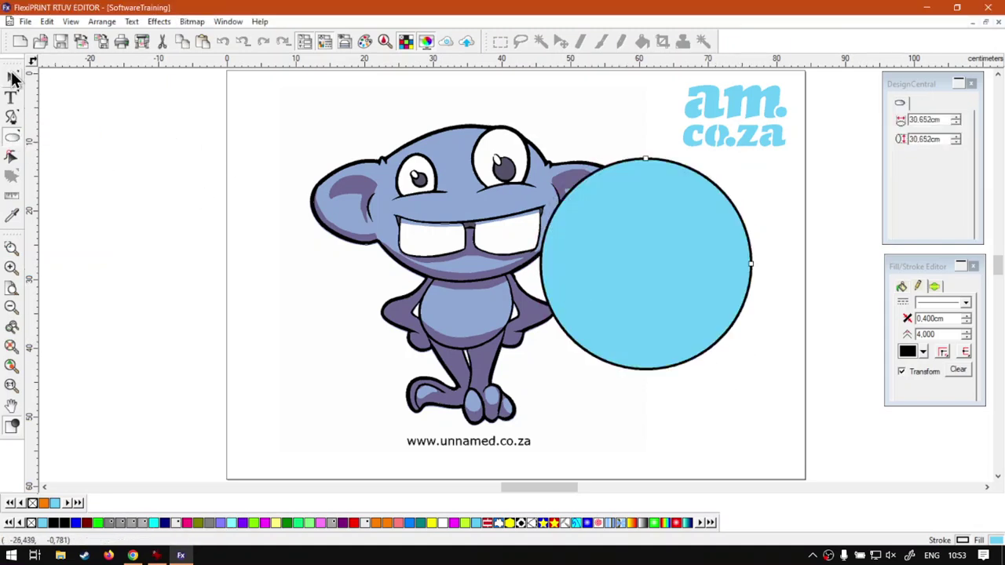
click(11, 78)
drag(649, 262, 730, 296)
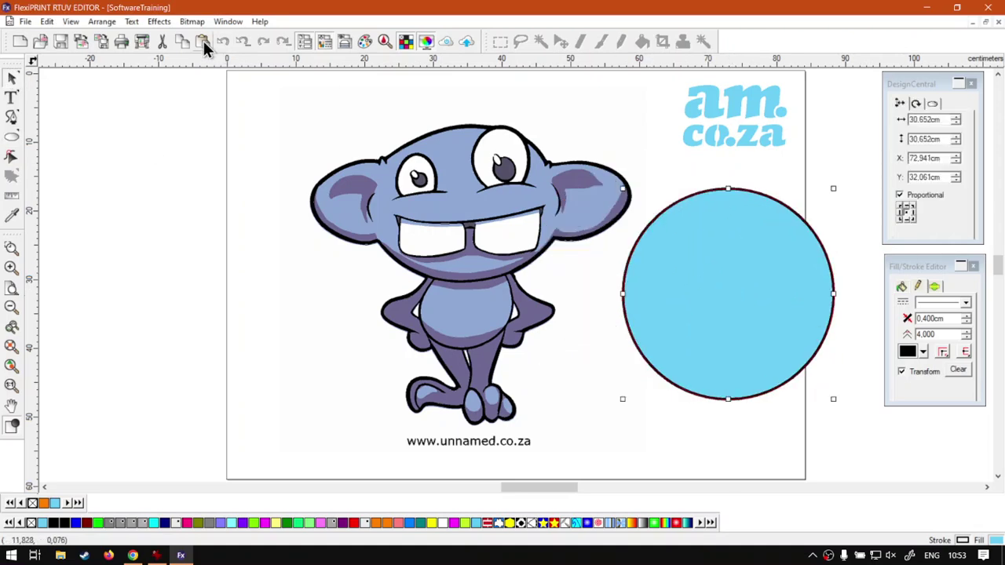
Apply an Invert lens to the circle and settle it over the monster's head
click(157, 21)
mouse_move(194, 38)
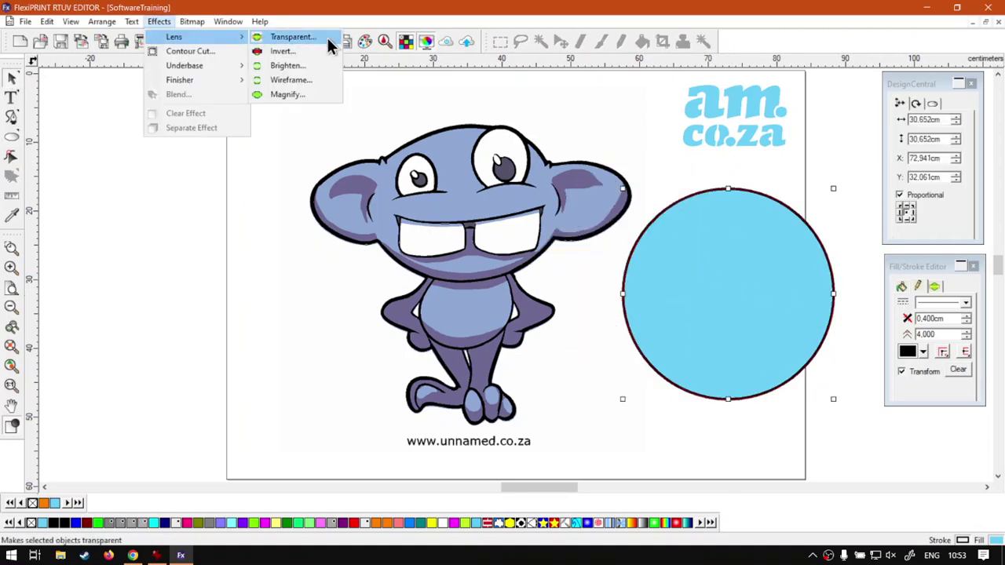
click(315, 50)
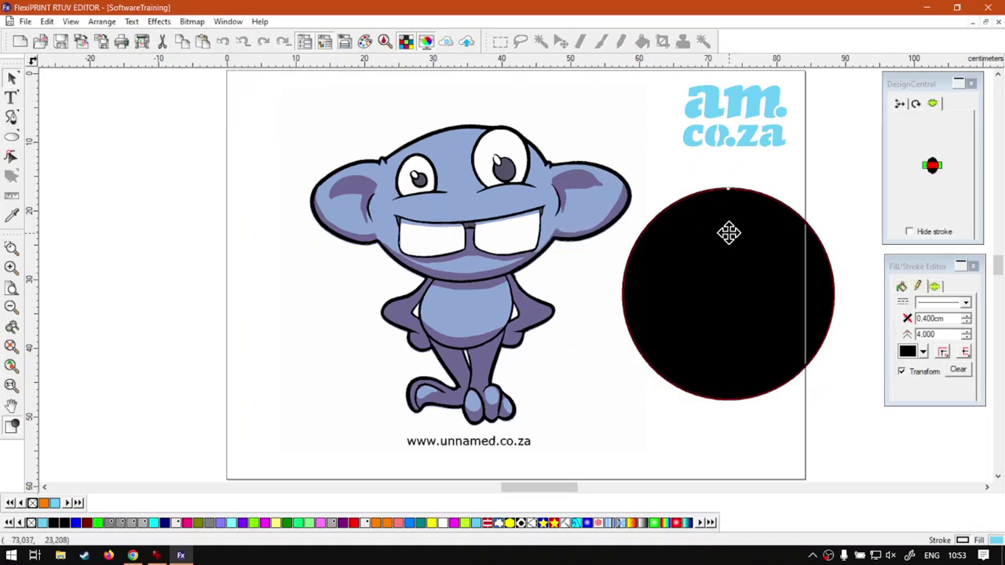
drag(745, 303, 480, 395)
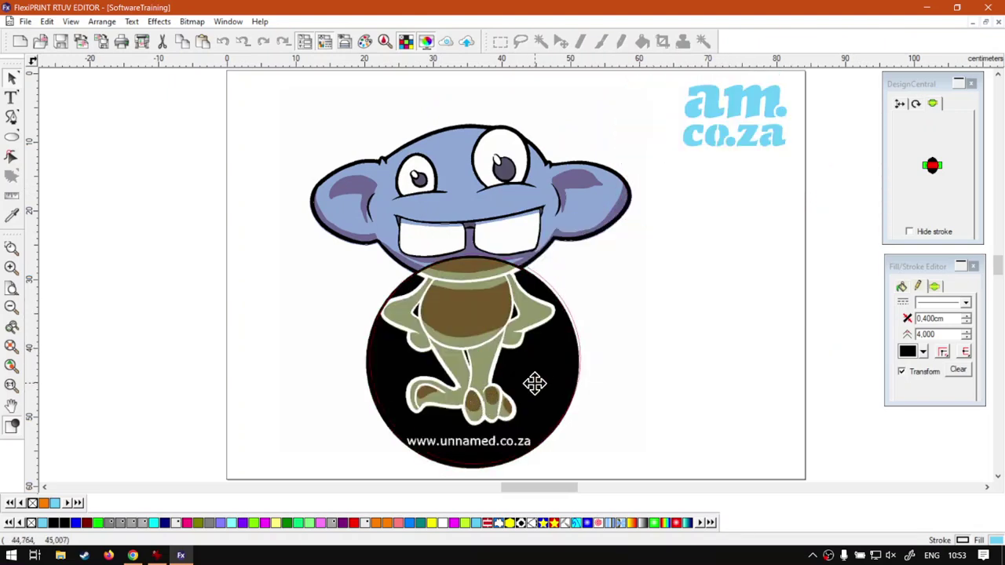
drag(538, 378, 404, 242)
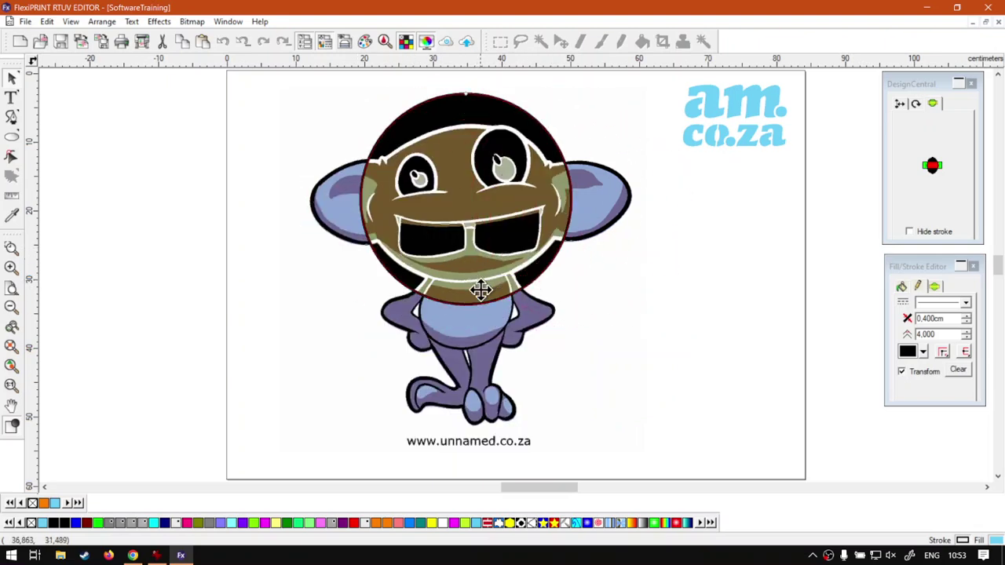
drag(523, 275, 523, 281)
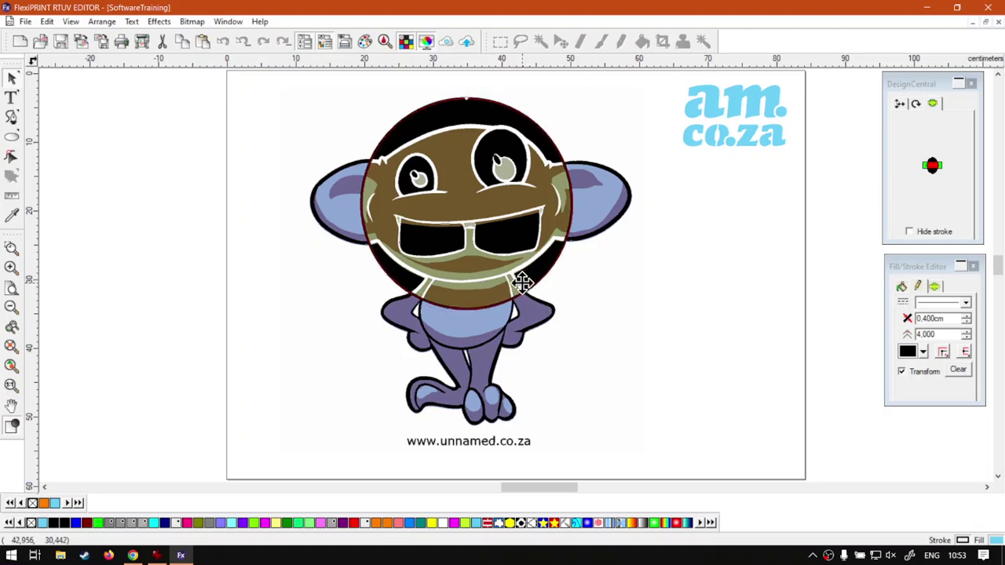
Select only the invert lens circle and set its stroke colour to Transparent
click(421, 245)
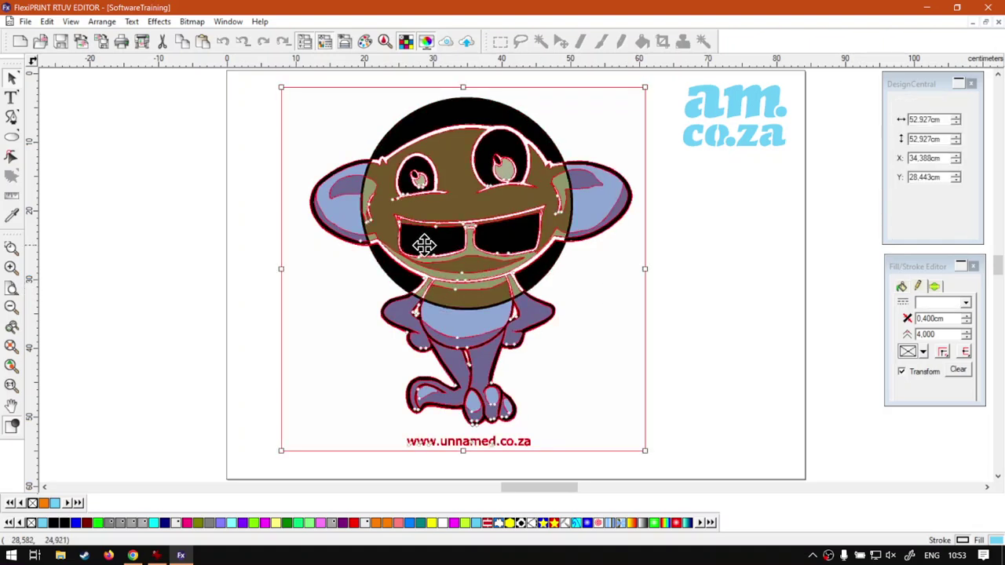
click(246, 130)
click(449, 112)
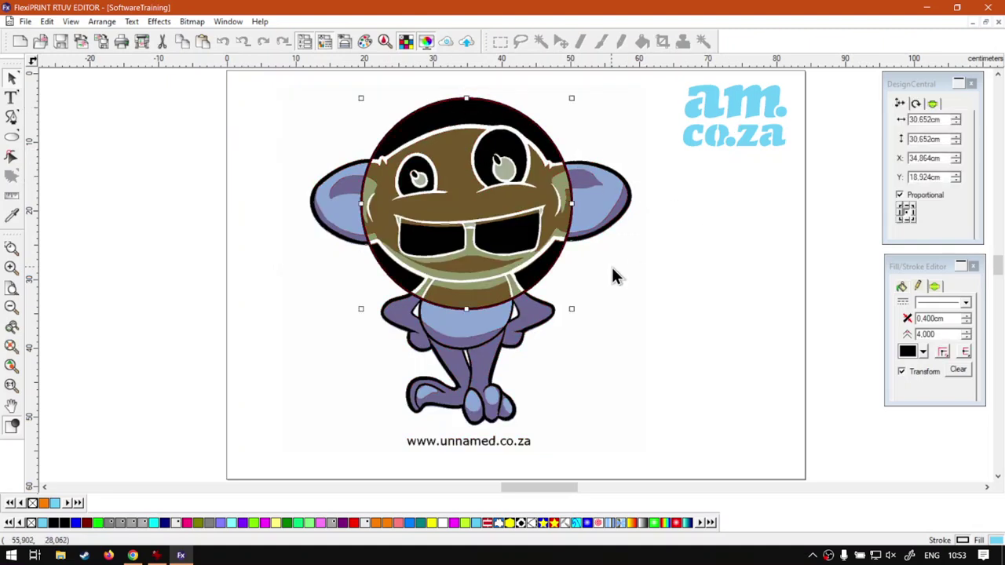
click(924, 352)
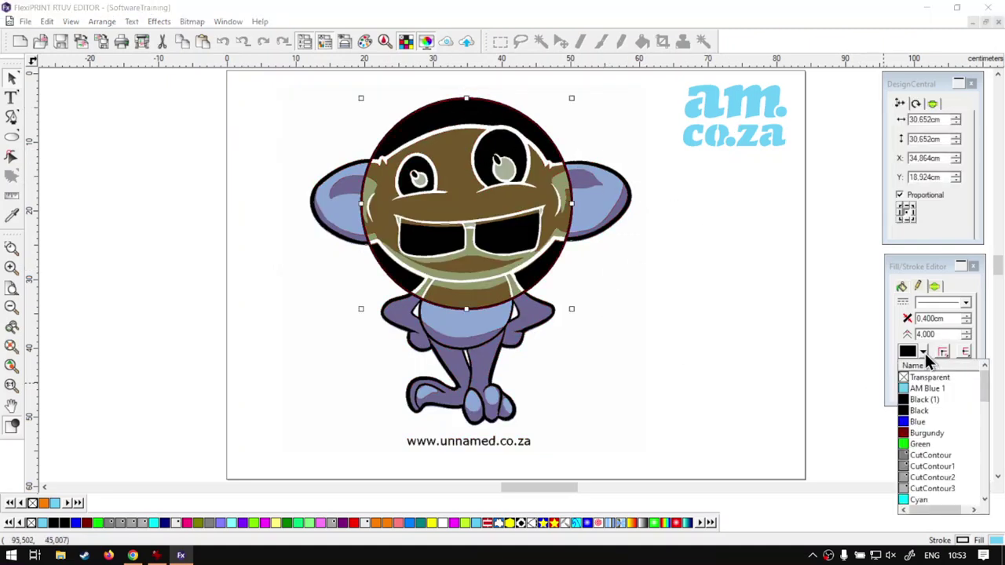
click(923, 379)
click(675, 287)
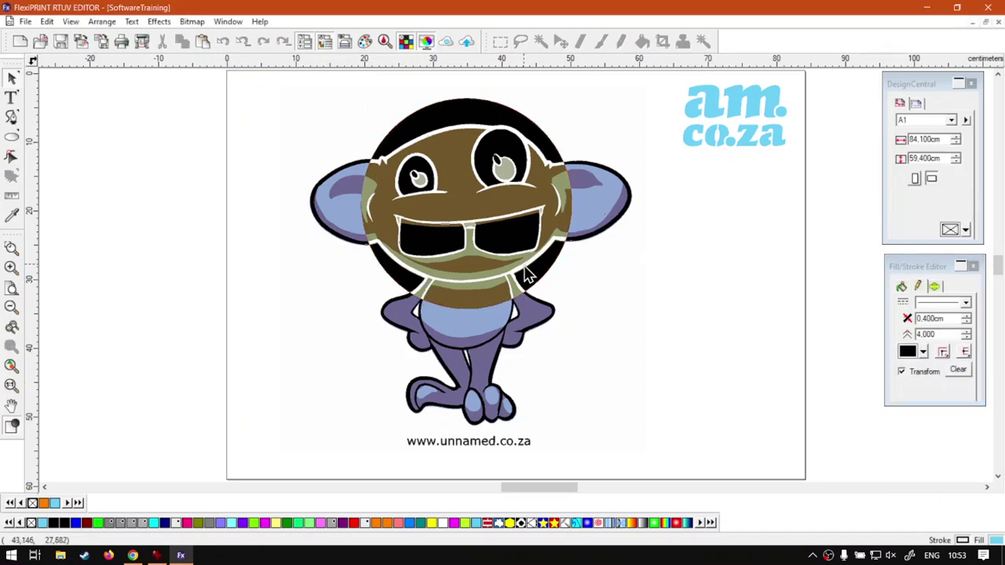
click(460, 107)
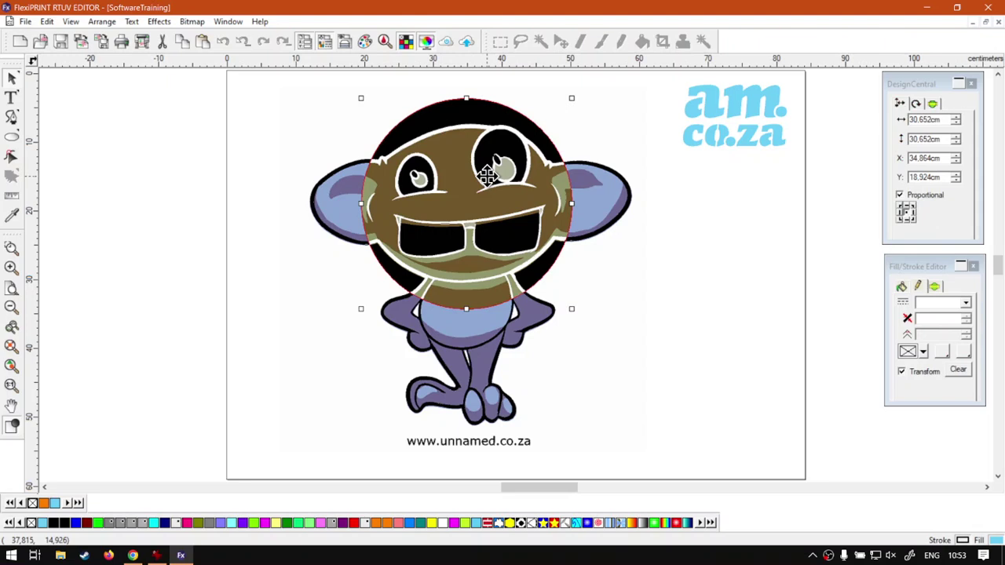
Move the invert lens circle off the head to the page's right and delete it
drag(447, 128, 666, 246)
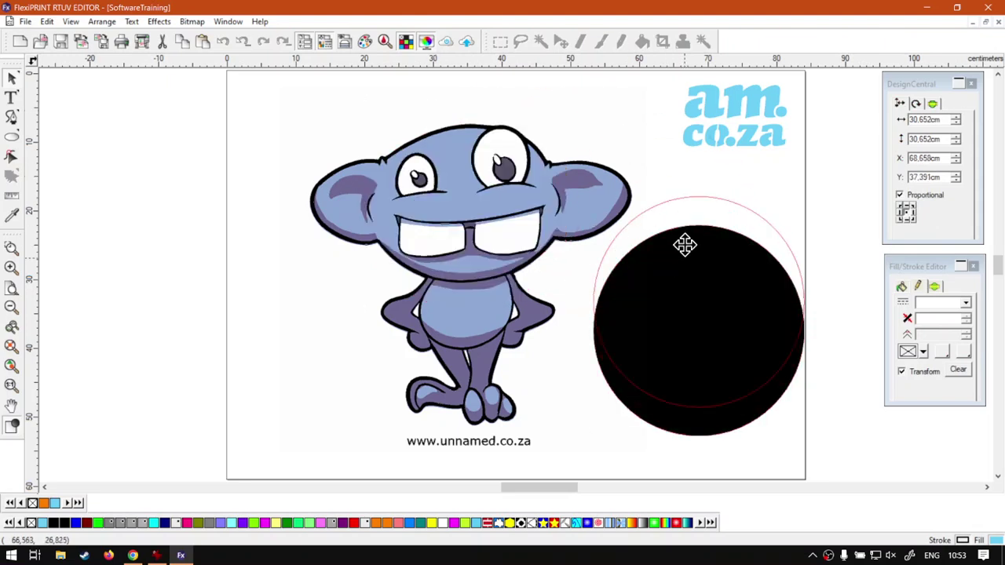
drag(692, 212, 704, 299)
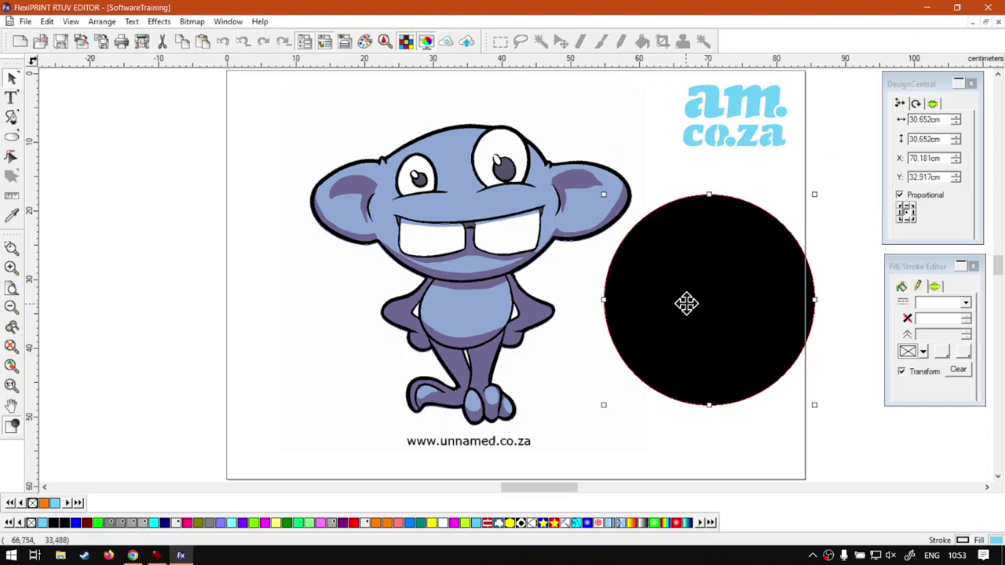
key(Delete)
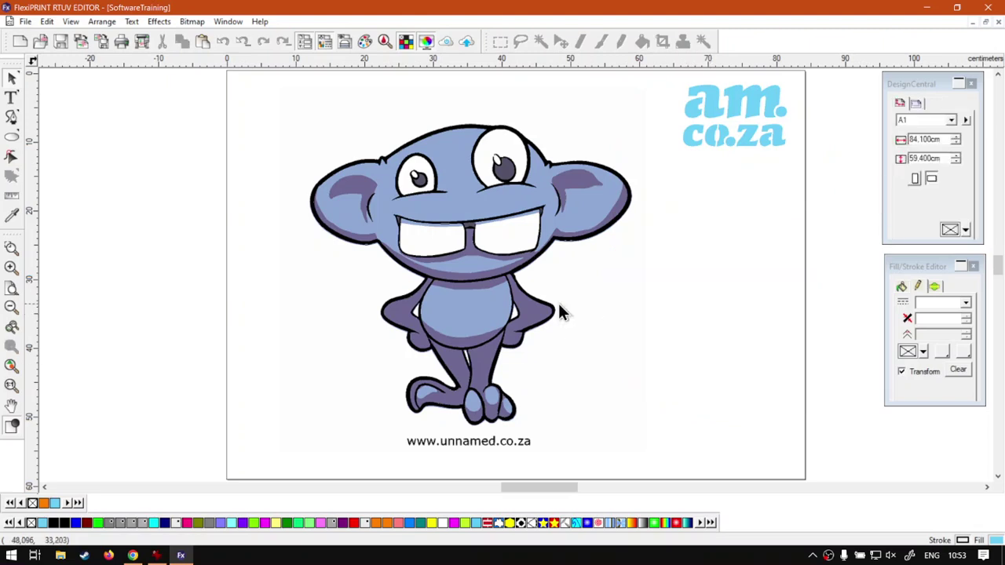
Draw a new 27.987 cm circle right of the monster and nudge it slightly right and down
click(12, 139)
drag(680, 314, 773, 415)
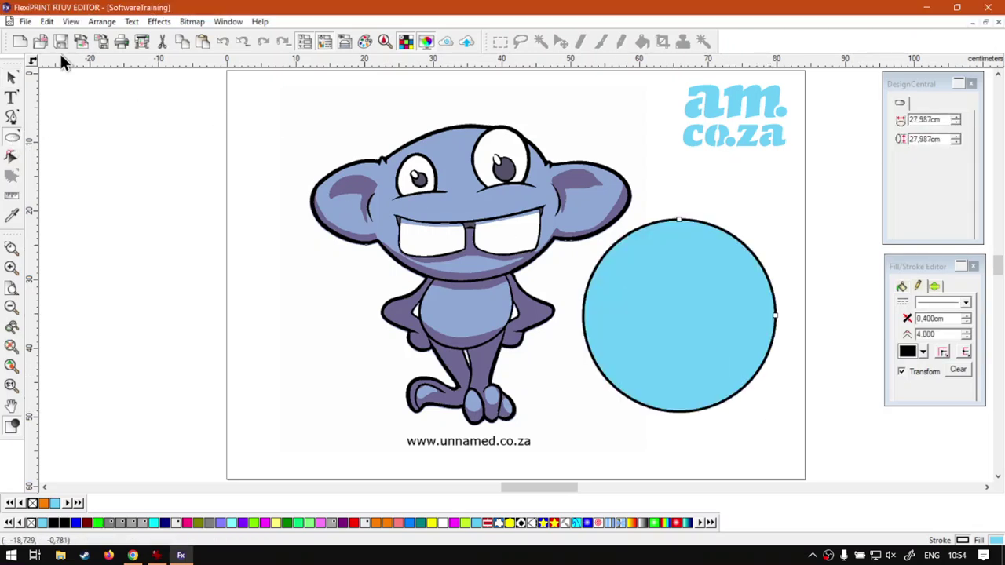
click(11, 78)
drag(668, 325, 706, 332)
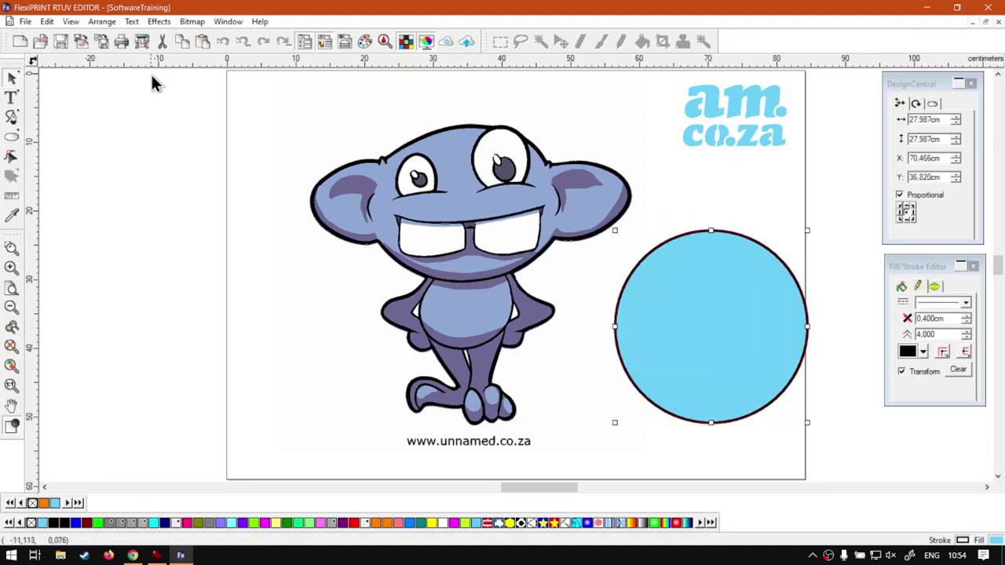
Try a 50% Brighten lens on the circle over the monster's face, then undo it
click(157, 24)
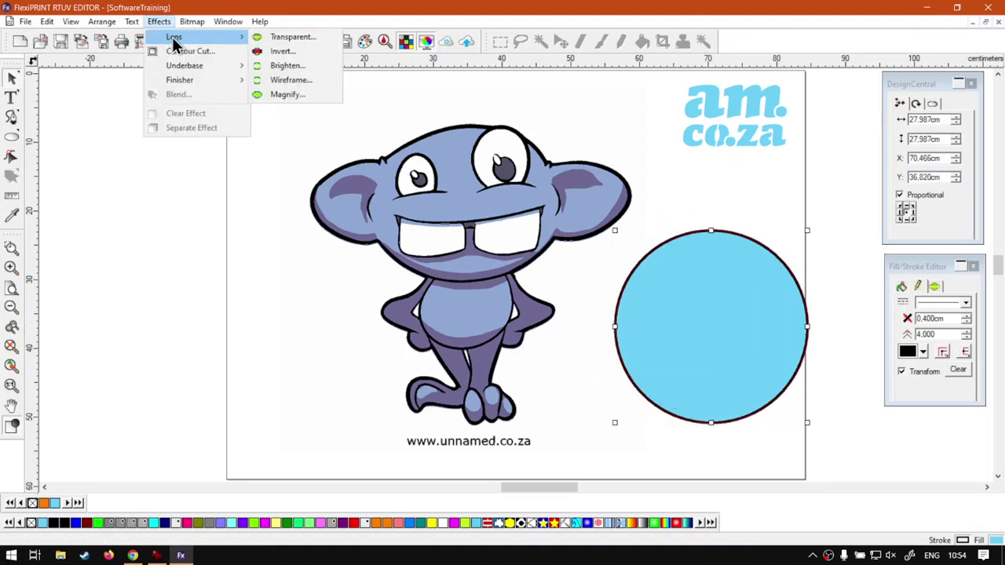
mouse_move(260, 21)
mouse_move(159, 22)
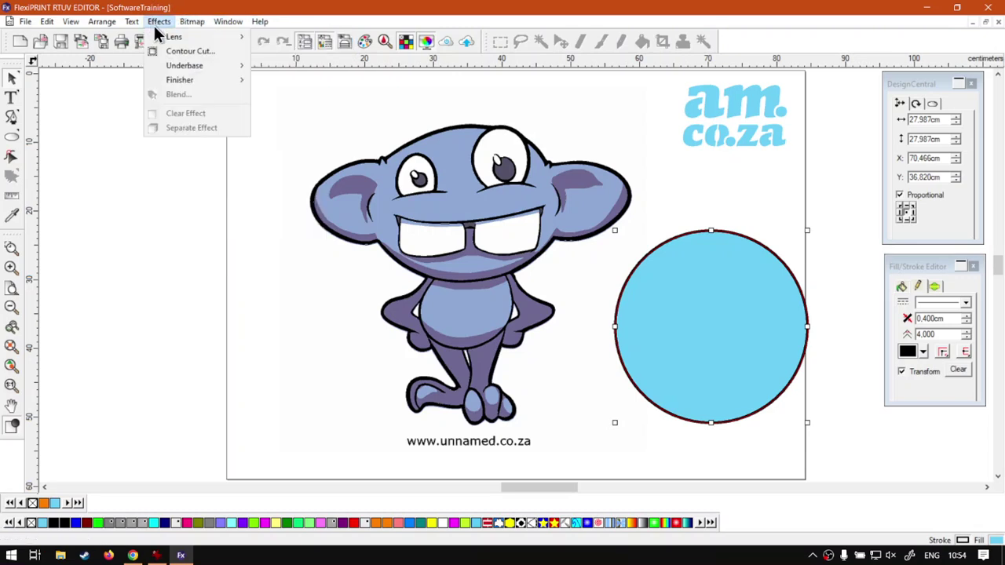
click(279, 50)
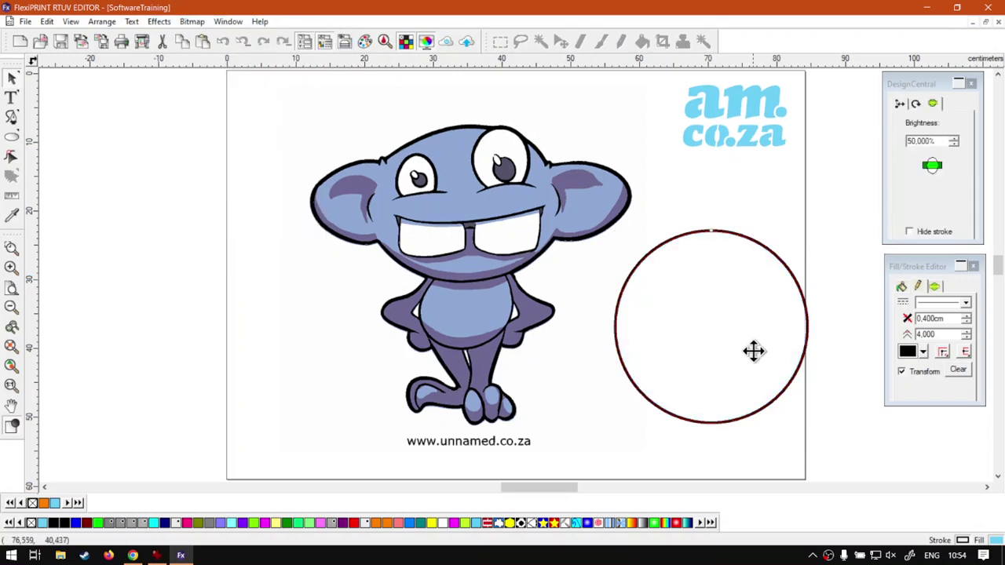
drag(751, 358, 577, 227)
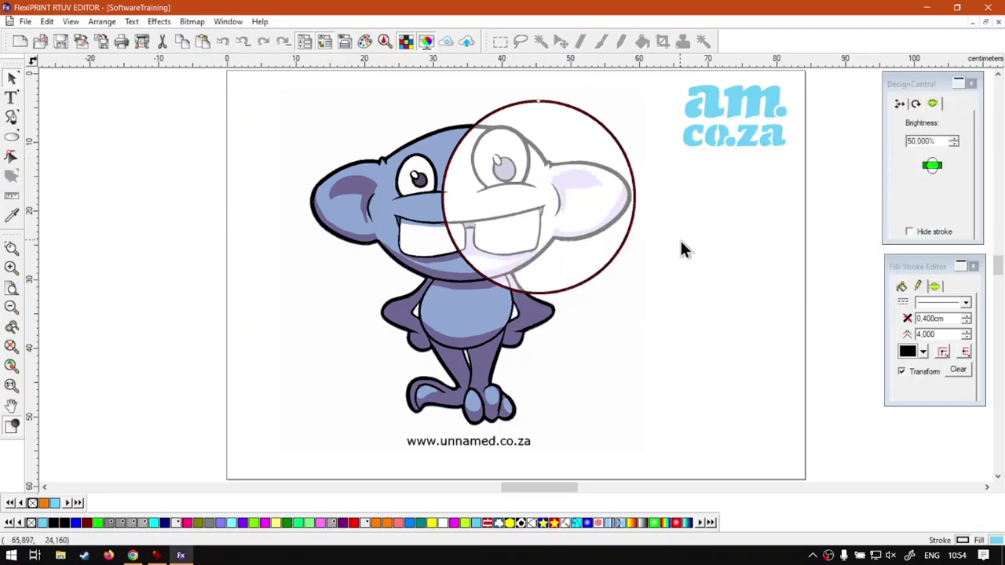
key(ctrl+z)
key(ctrl+z)
Move the circle onto the face, try a Wireframe lens around the character, then delete the circle
drag(720, 321, 547, 191)
click(159, 23)
mouse_move(165, 39)
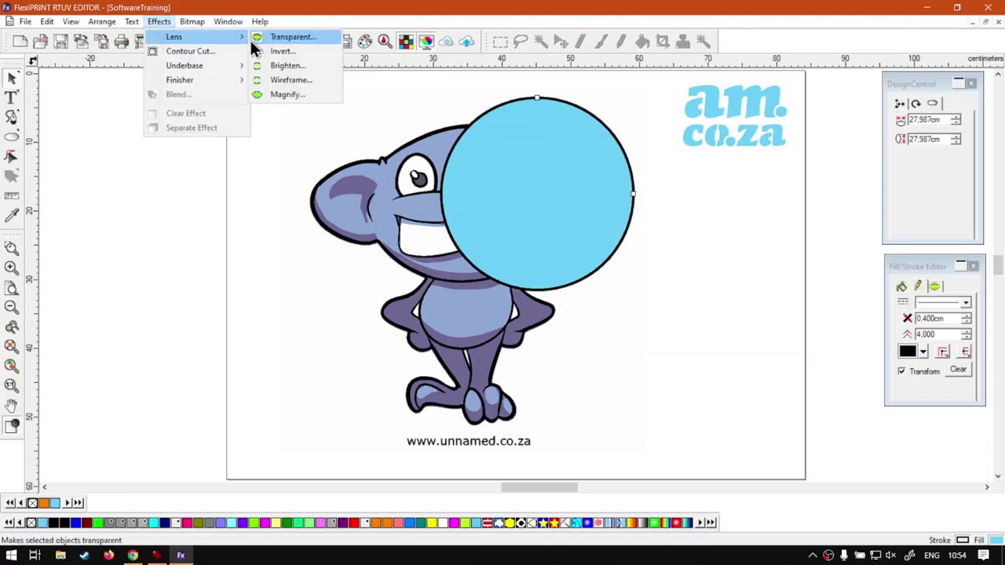
click(292, 81)
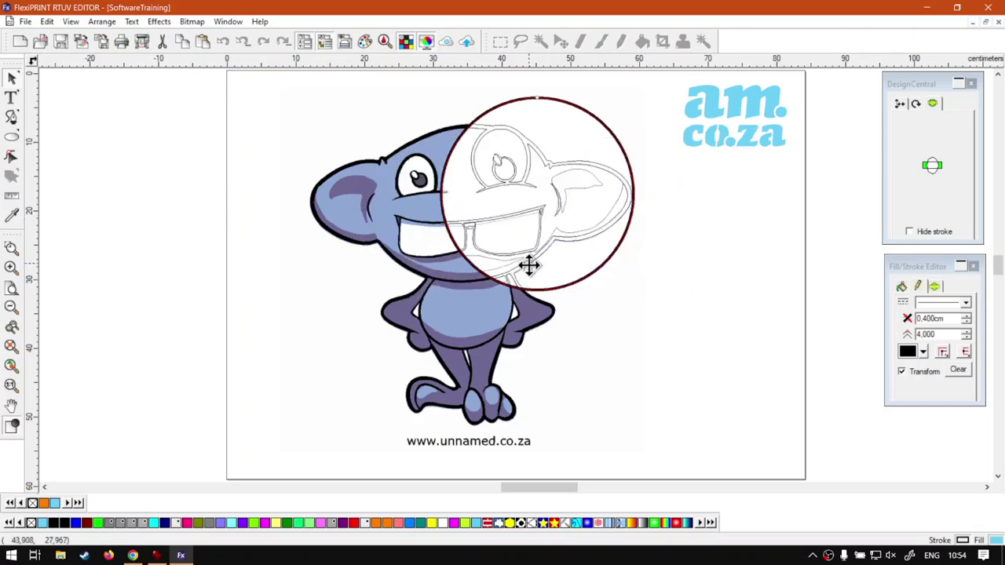
drag(511, 288, 337, 266)
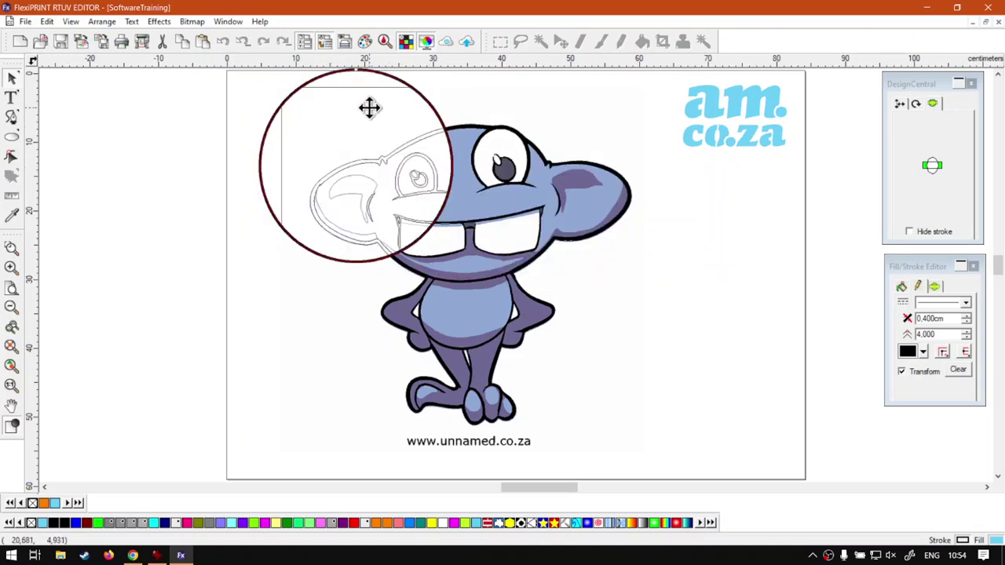
drag(340, 253, 352, 277)
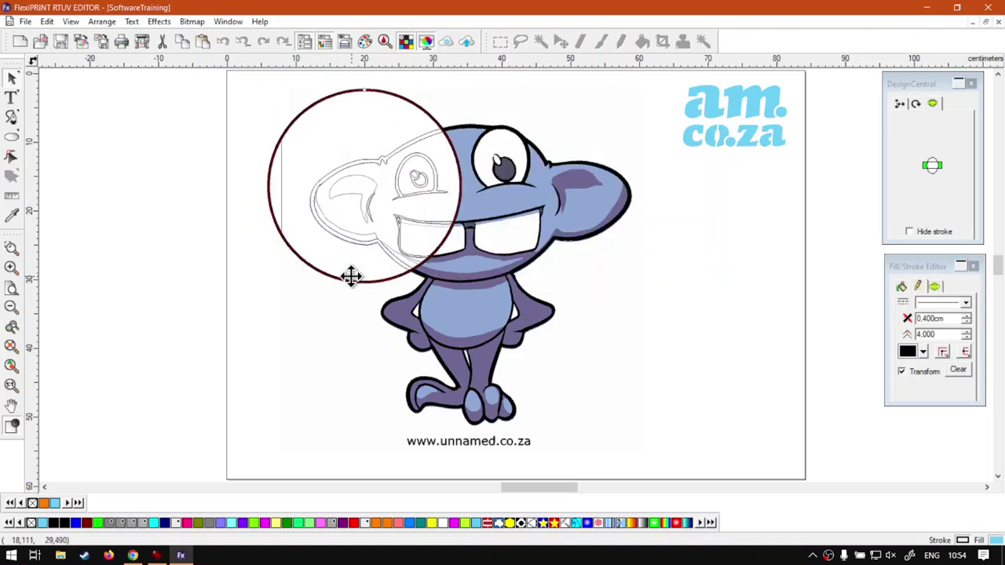
key(Delete)
Draw a rectangle covering the whole monster and select it
click(11, 138)
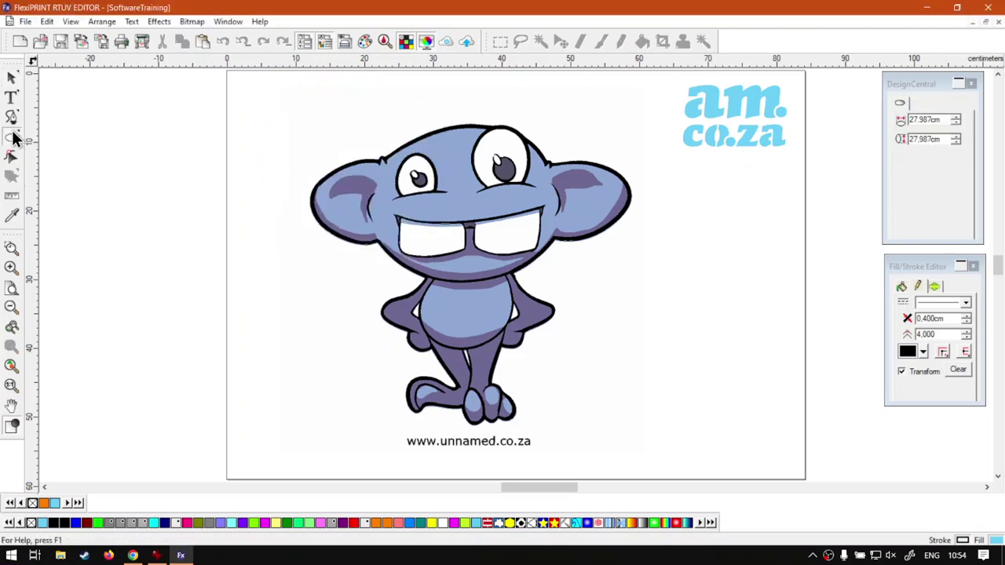
click(12, 139)
click(55, 144)
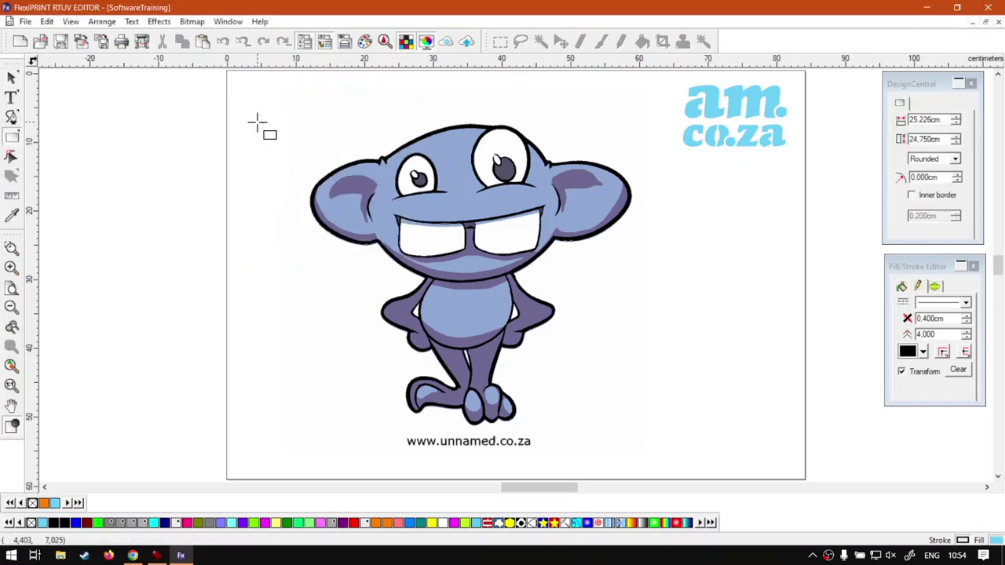
drag(298, 97, 643, 458)
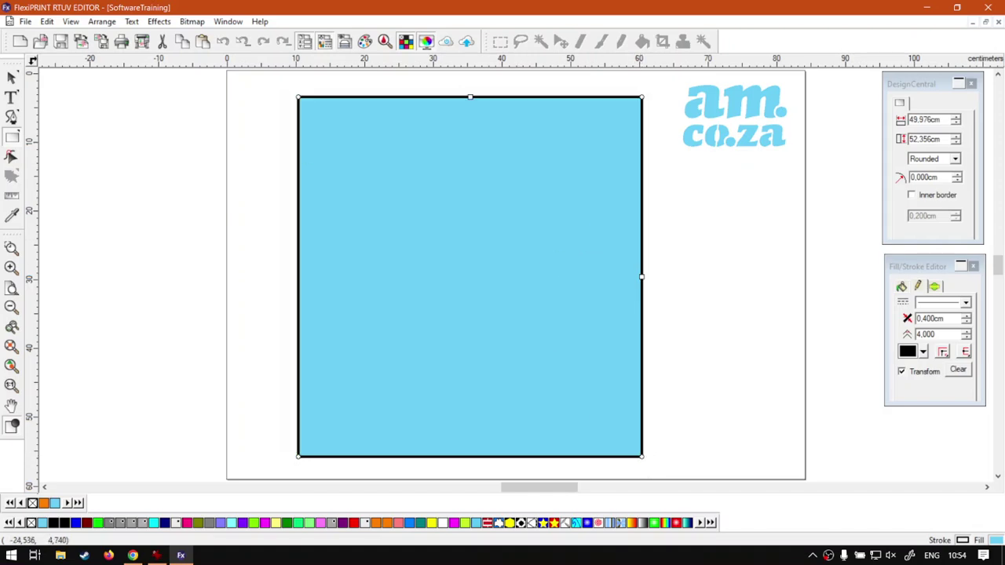
click(12, 78)
click(353, 196)
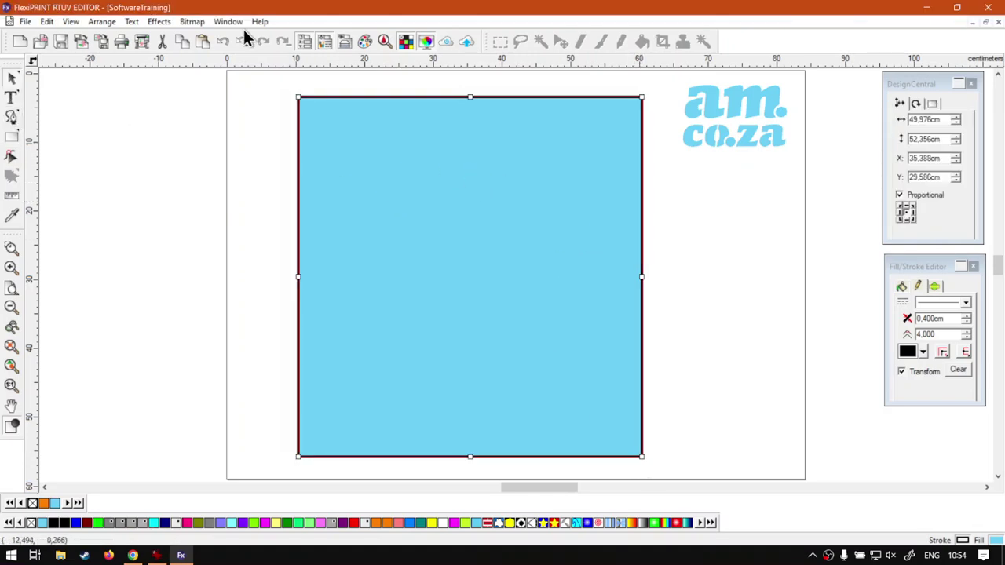
Make the rectangle a Wireframe lens with a Transparent outline
click(159, 23)
mouse_move(168, 37)
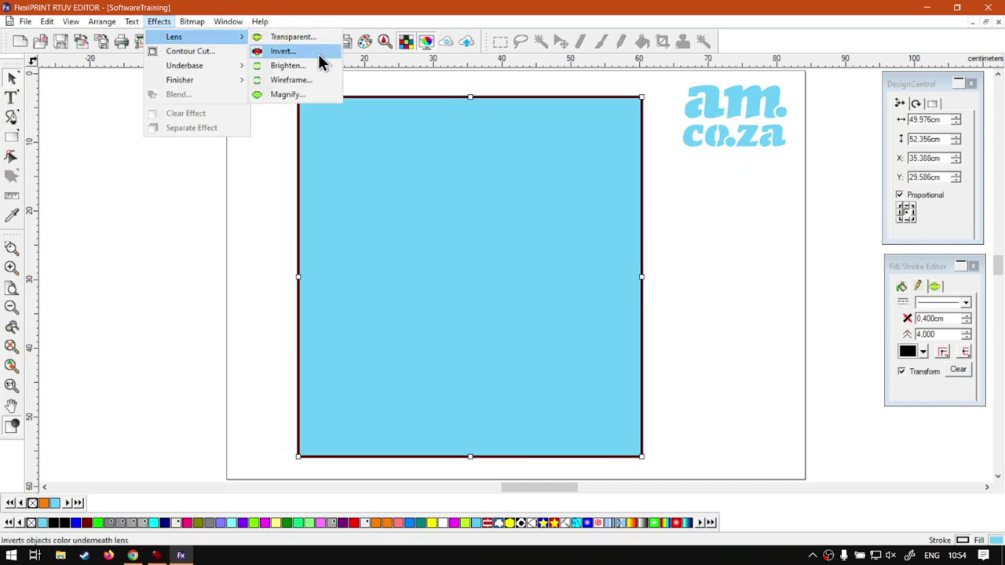
click(291, 80)
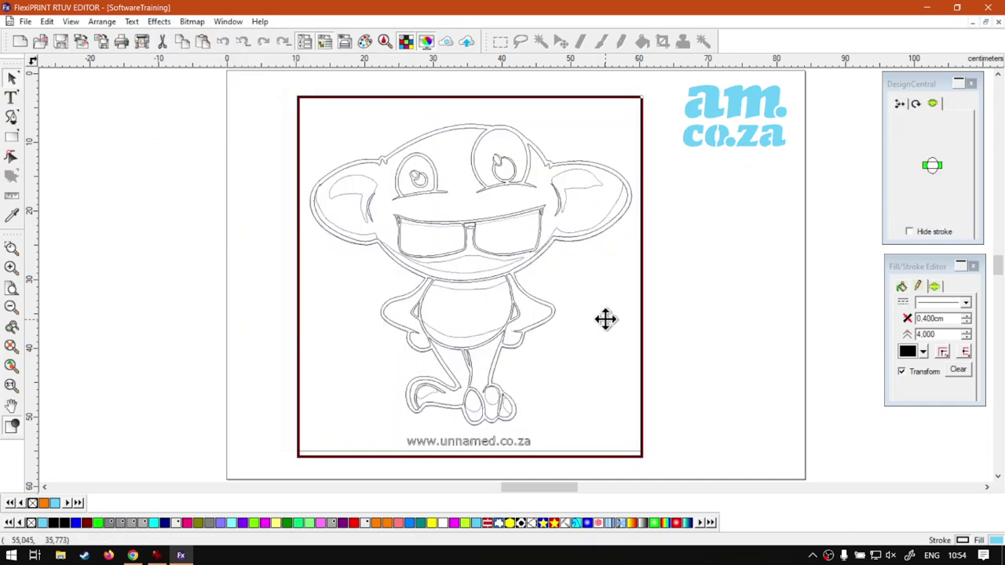
click(924, 353)
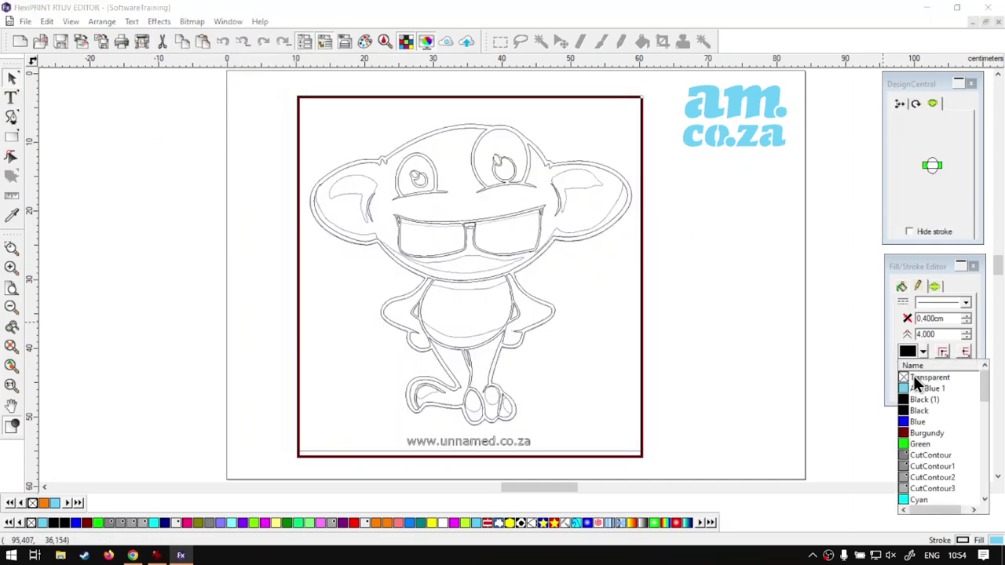
click(915, 377)
Pull the lens rectangle's bottom edge up slightly, then deselect it
click(672, 234)
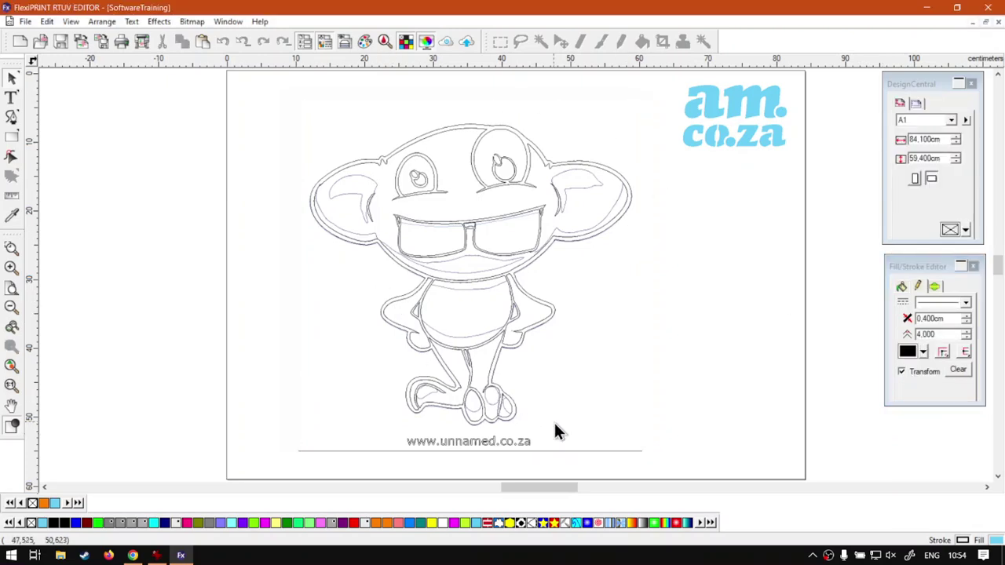
click(631, 391)
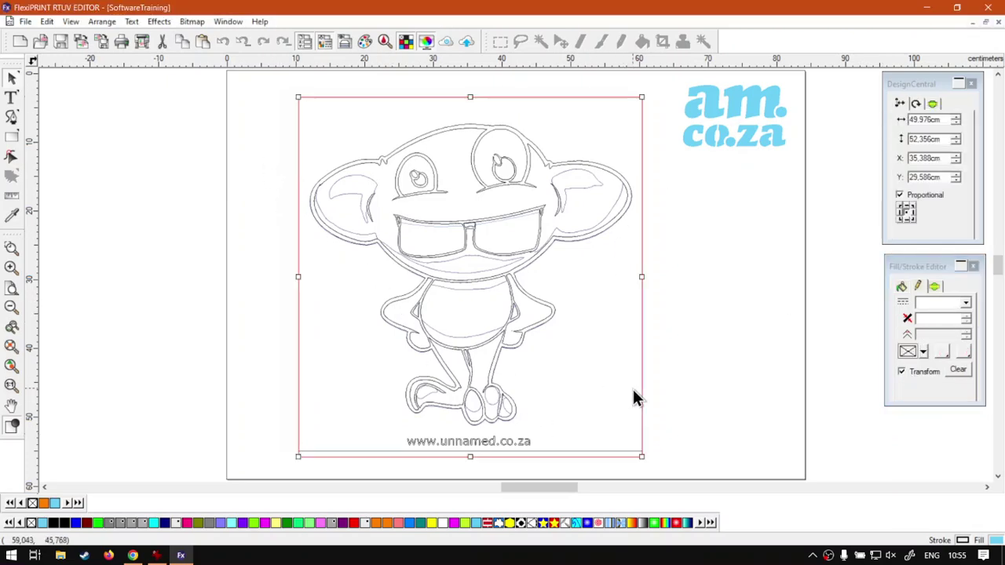
drag(471, 457, 584, 449)
click(805, 406)
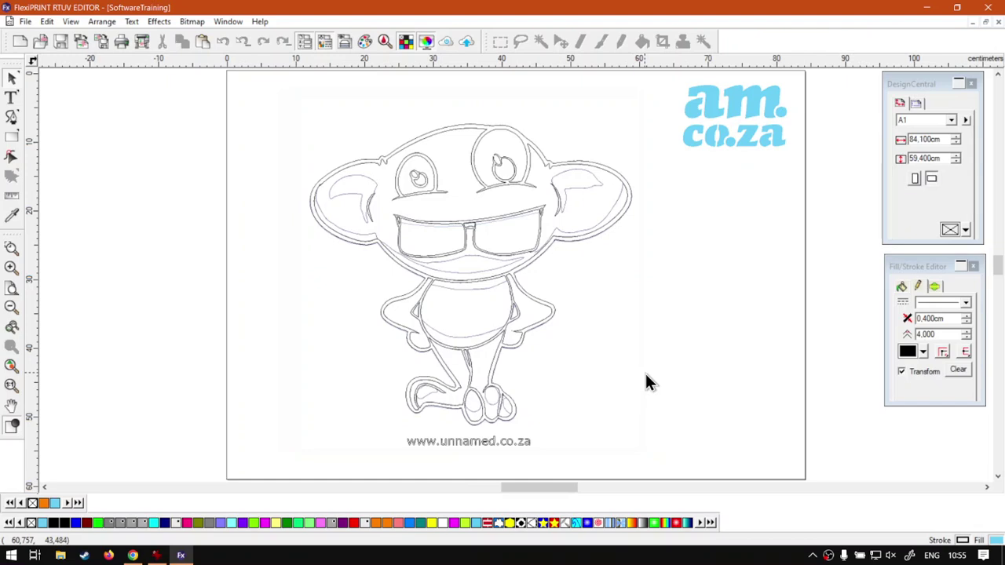
click(498, 280)
Draw a rectangle over the monster's head and torso and make it a 150% Magnify lens
click(60, 155)
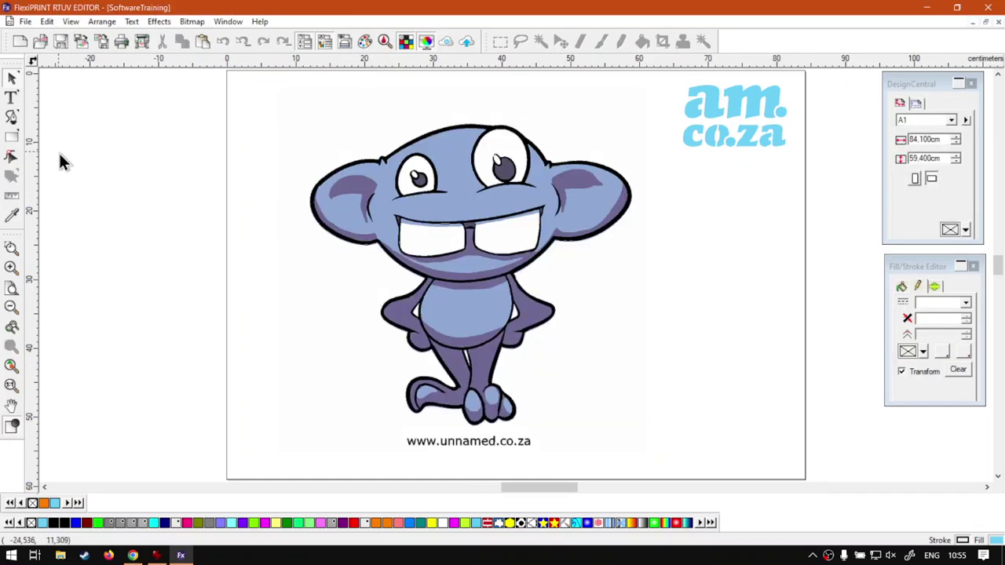
click(12, 136)
drag(663, 316, 387, 92)
click(158, 21)
mouse_move(174, 37)
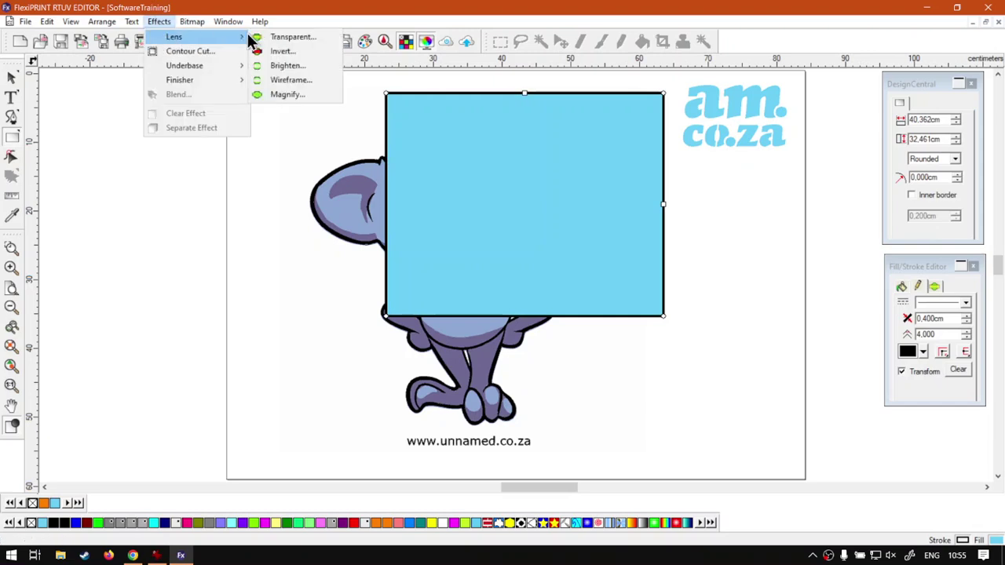
click(288, 97)
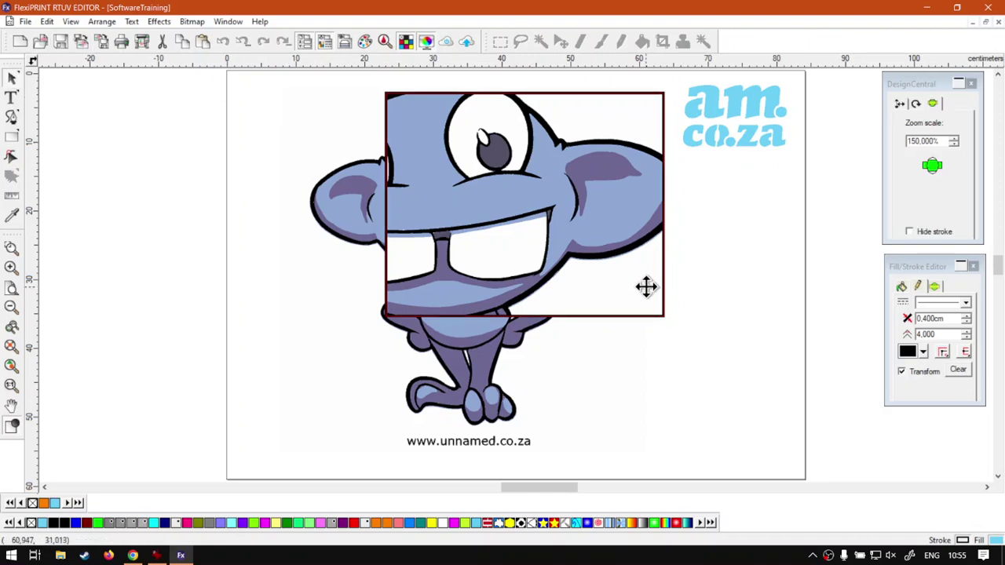
Shorten the magnify lens to a 40.362 × 16.183 cm strip over the mouth
drag(657, 309, 599, 335)
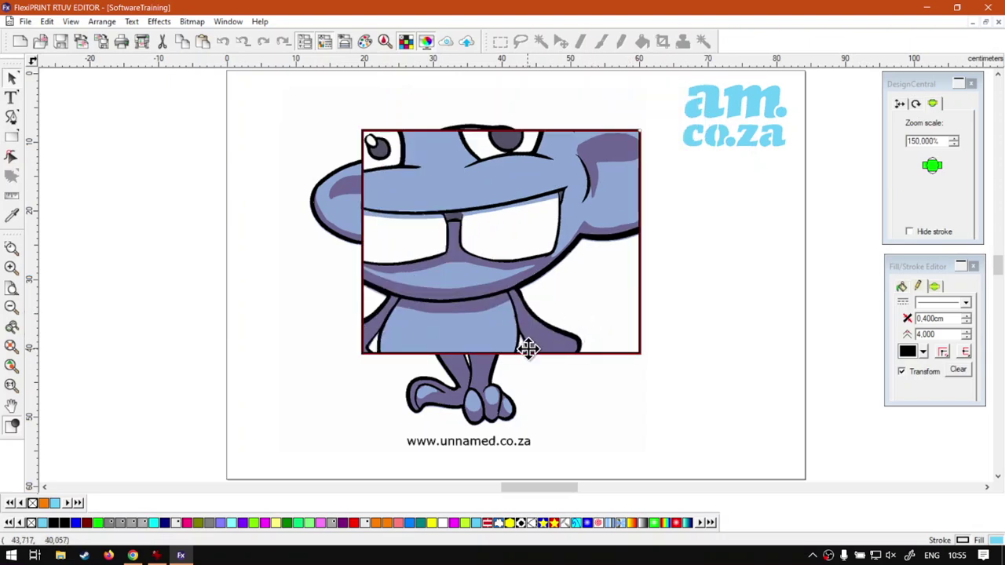
drag(553, 286, 516, 353)
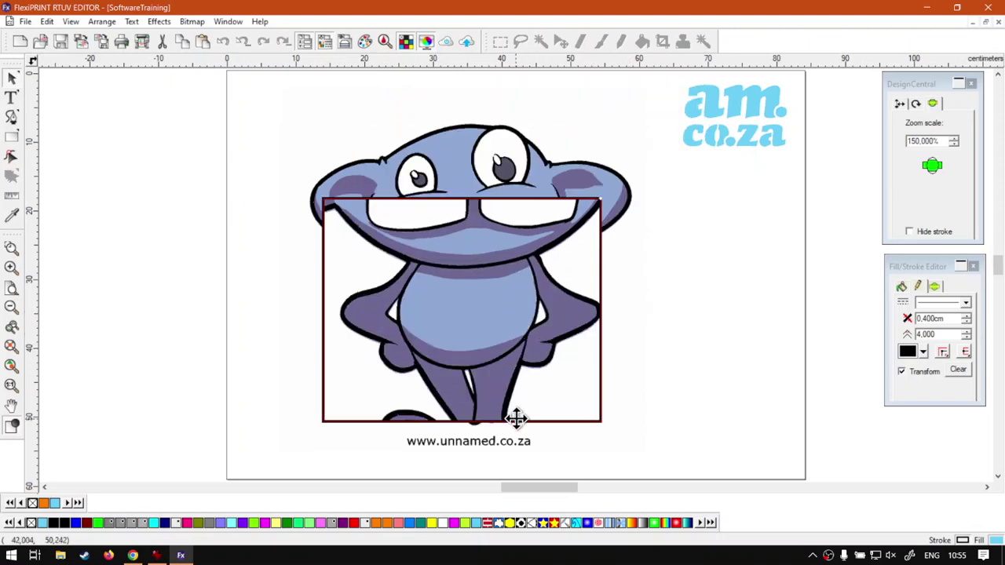
click(14, 81)
click(588, 392)
drag(462, 421, 503, 309)
drag(534, 271, 544, 265)
click(742, 339)
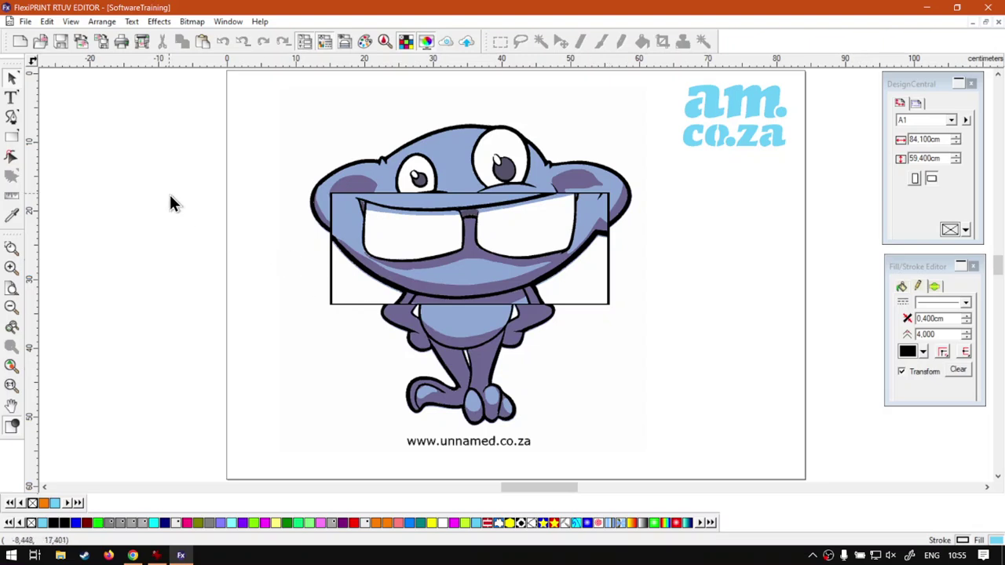
Draw a tall, closed, pointed curved shape with the Path tool beside the monster
click(11, 116)
click(652, 434)
drag(651, 294, 705, 269)
drag(731, 448, 652, 369)
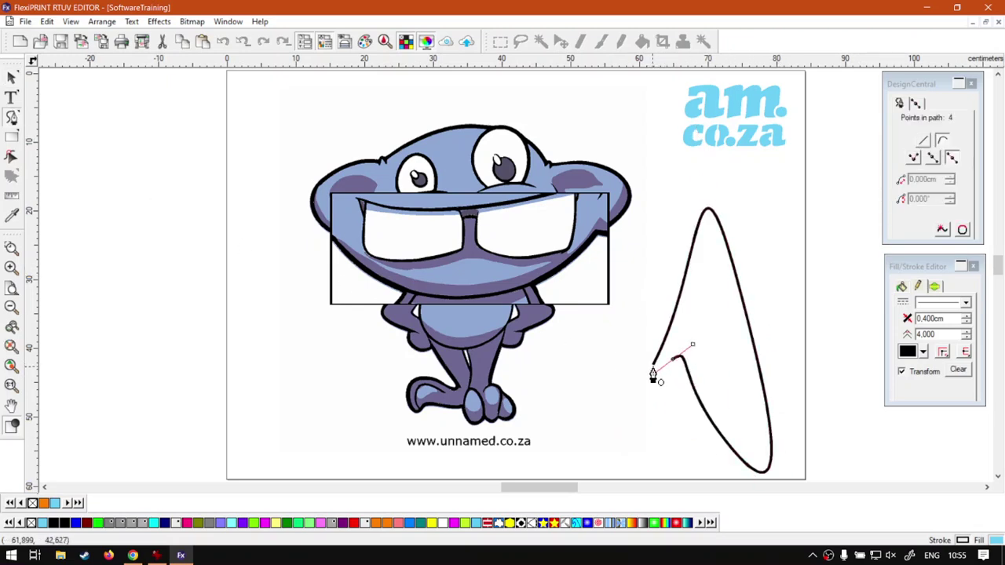
click(651, 366)
Turn the pointed shape into an Invert lens and drag it over the monster's face
click(9, 76)
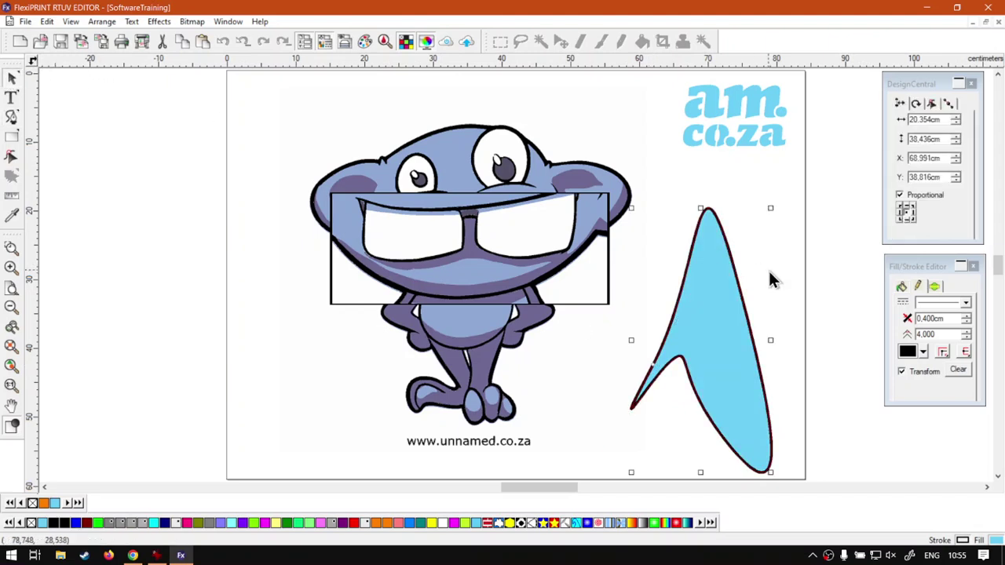
click(558, 266)
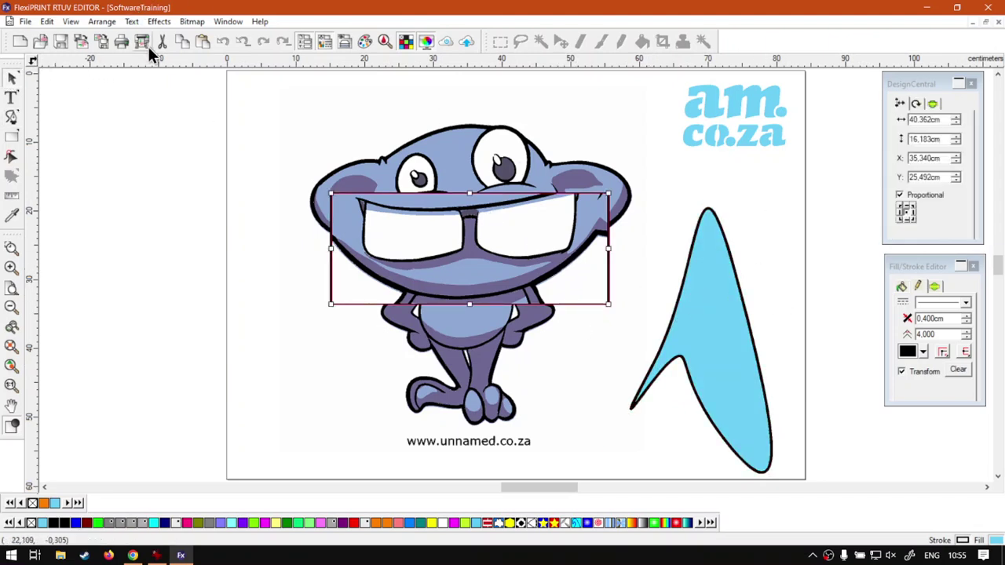
click(681, 327)
click(159, 21)
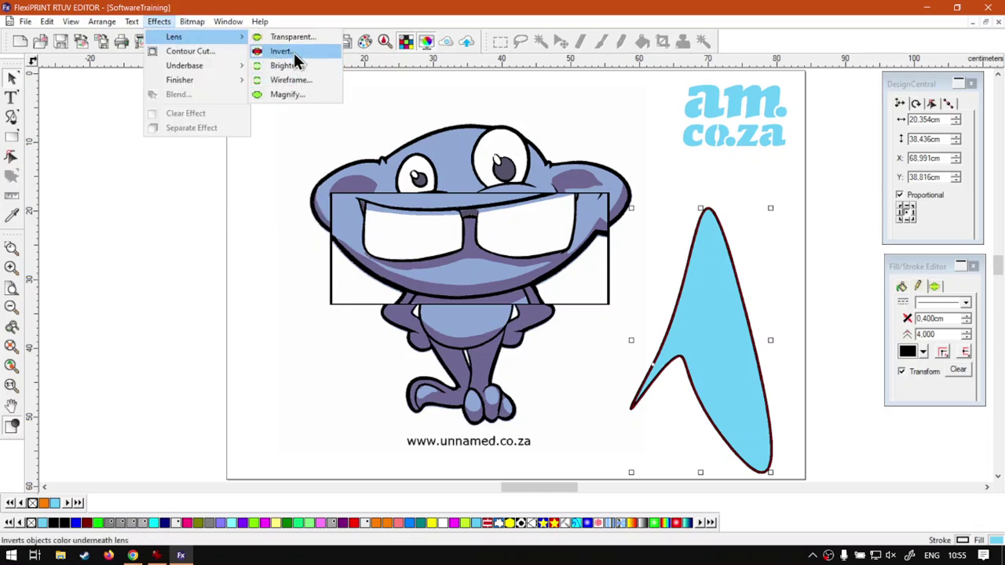
click(305, 70)
drag(702, 315, 506, 222)
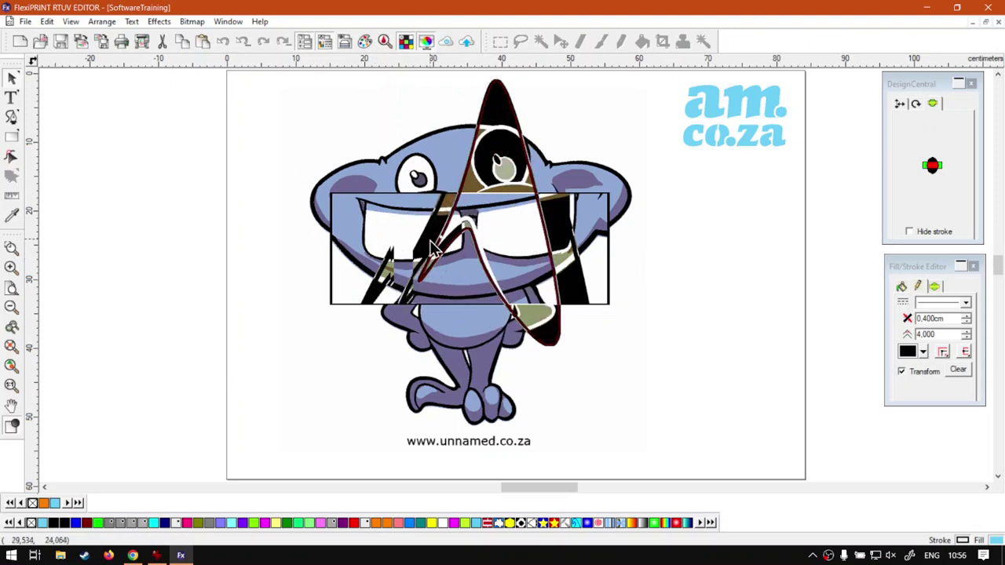
Select all, deselect everything, and redraw the page view
click(667, 348)
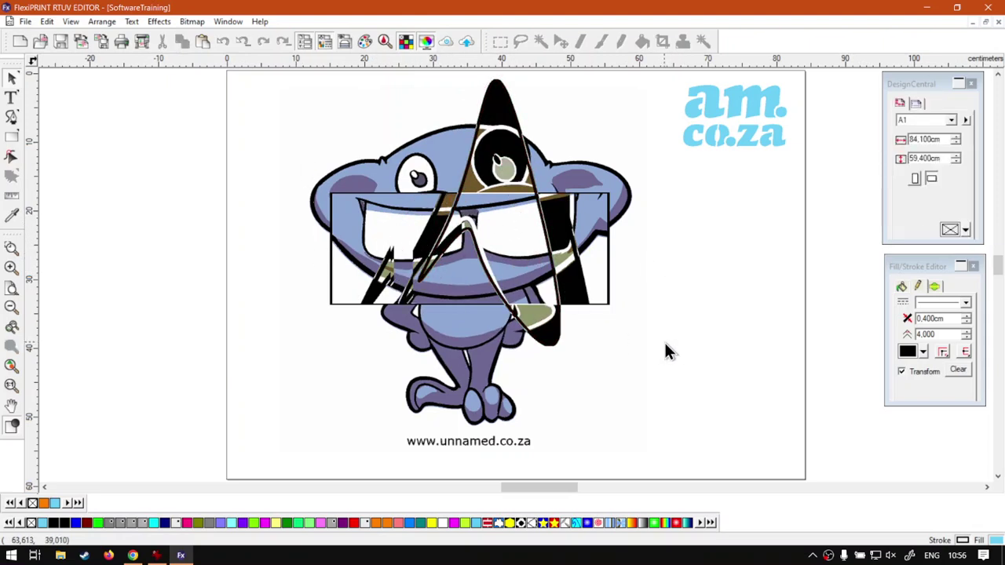
click(102, 22)
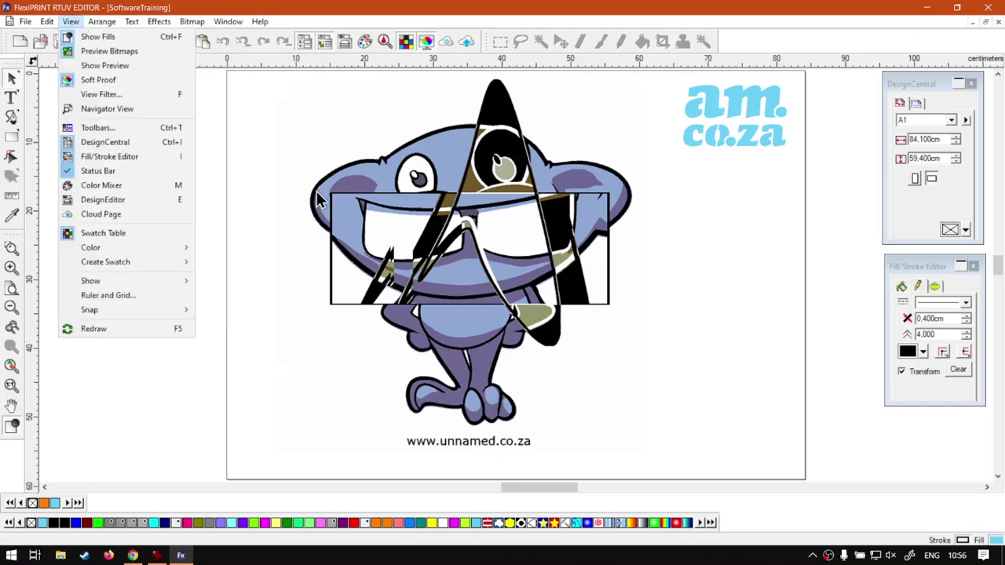
click(370, 355)
key(ctrl+a)
click(173, 150)
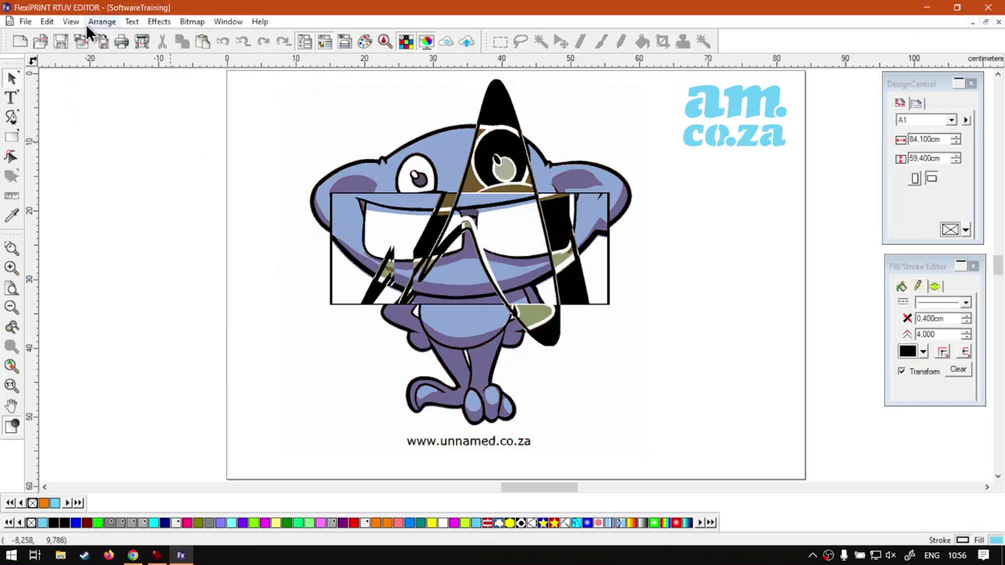
click(71, 21)
click(107, 330)
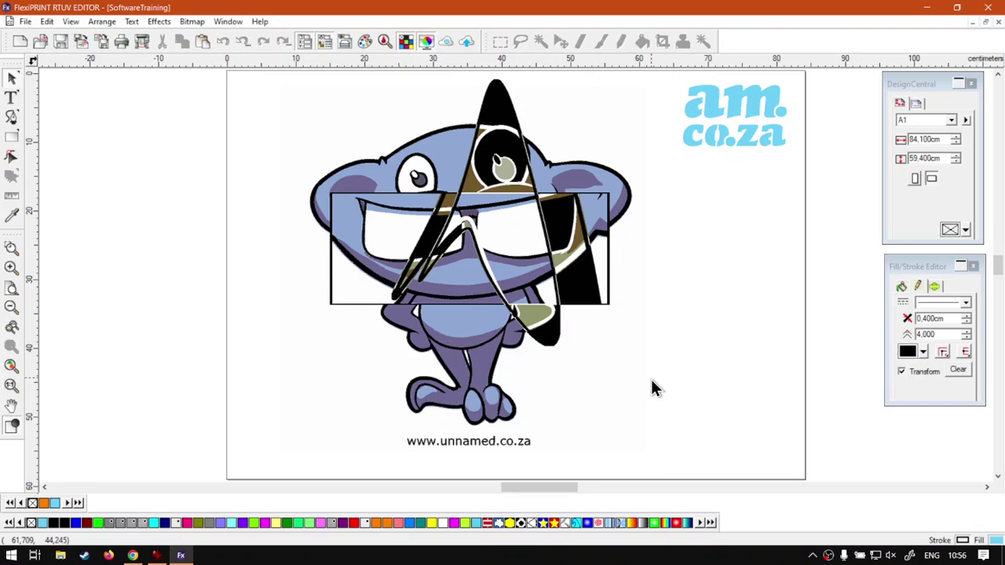
Drag the magnify strip up over the monster's eye and ear, then deselect it
click(338, 306)
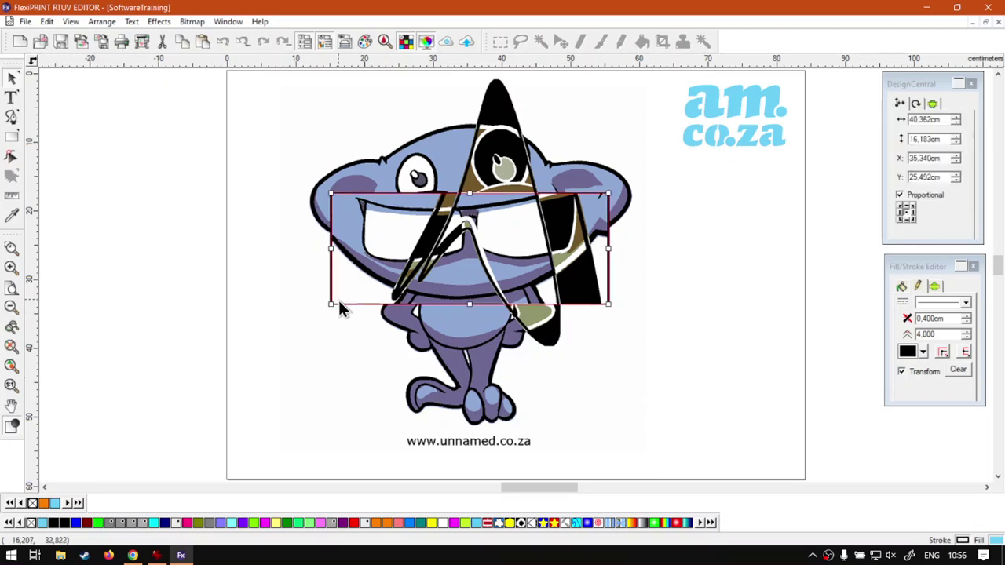
drag(336, 291, 386, 197)
click(638, 320)
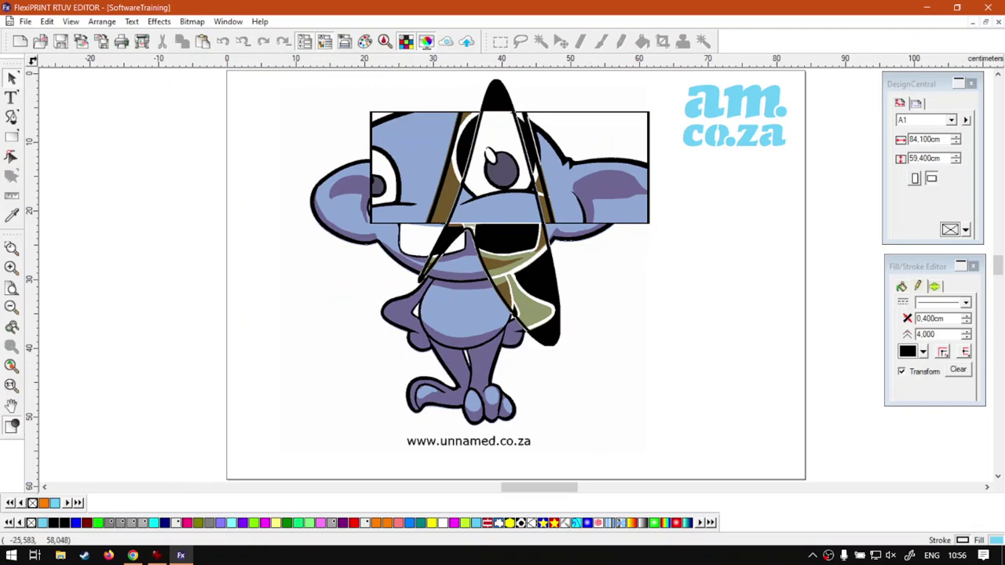
Switch to Chrome showing the softwaretraining.co.za Software Training Videos homepage
click(132, 555)
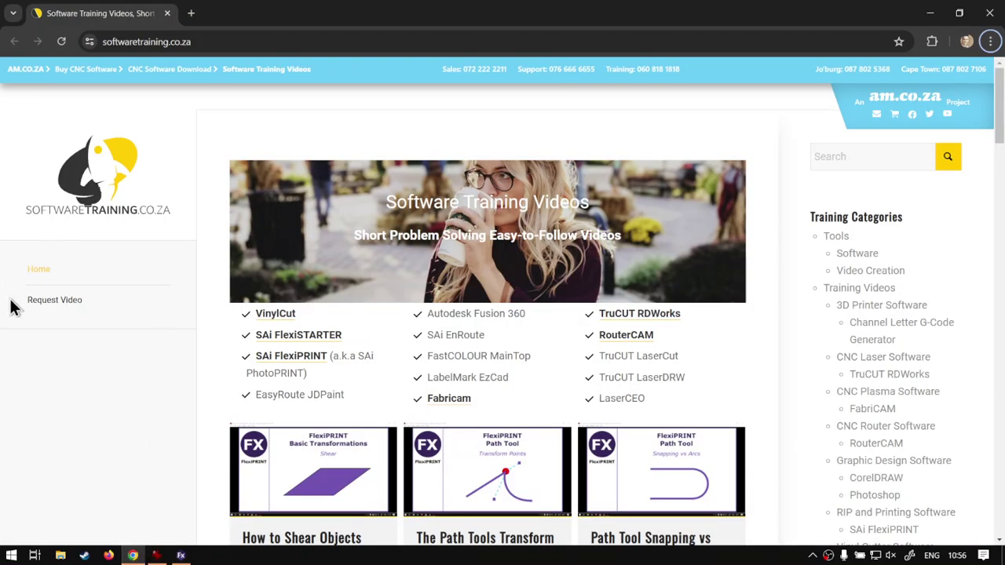